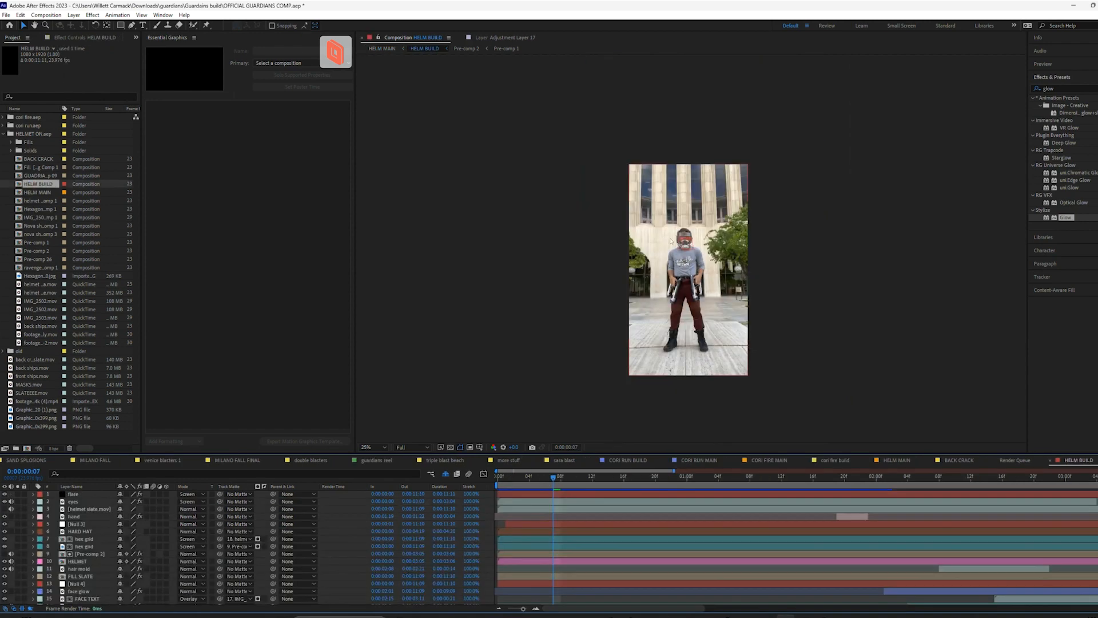
Inspect the Optical Glow on the eyes layer in the HELM BUILD composition by toggling the effect off and on, and preview playback
scroll(672, 242, "up", 3)
scroll(674, 243, "up", 2)
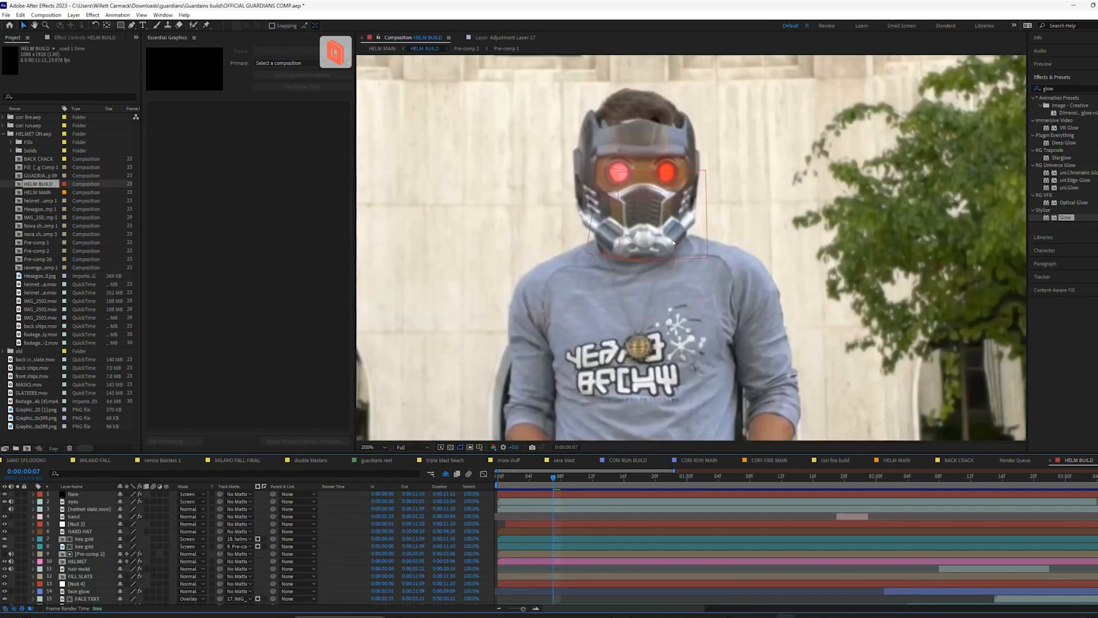
left_click(77, 502)
left_click(66, 39)
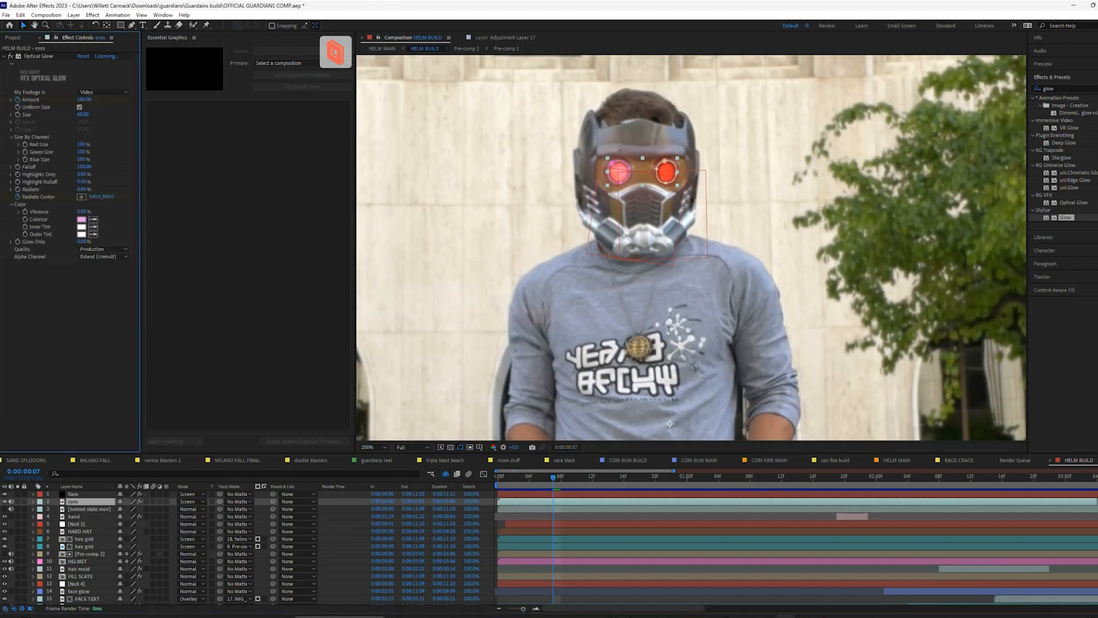
left_click(12, 56)
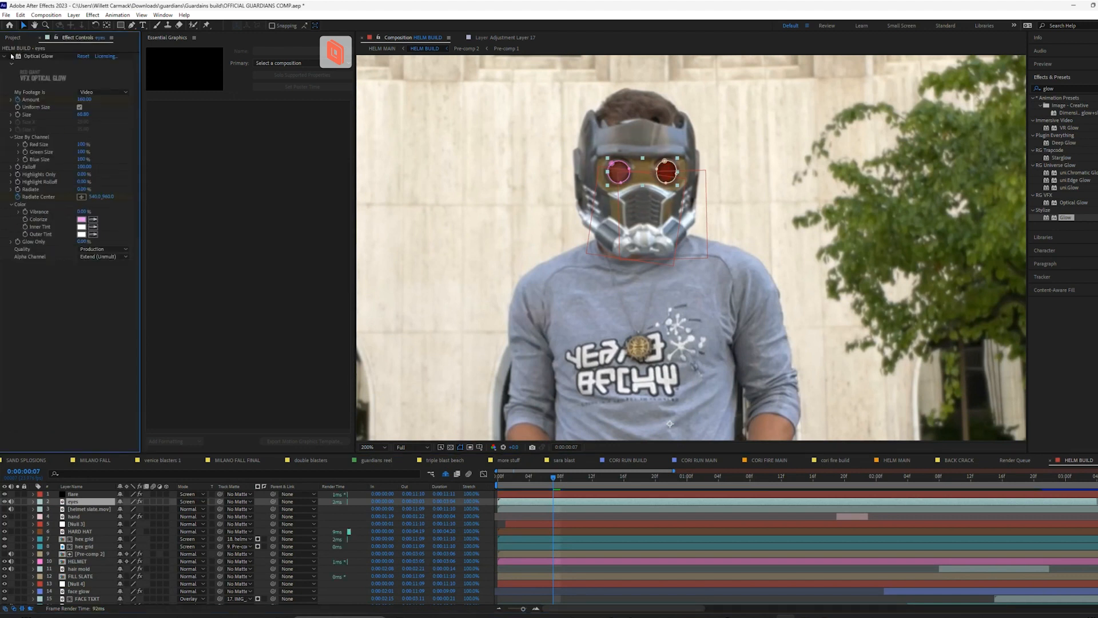
left_click(11, 56)
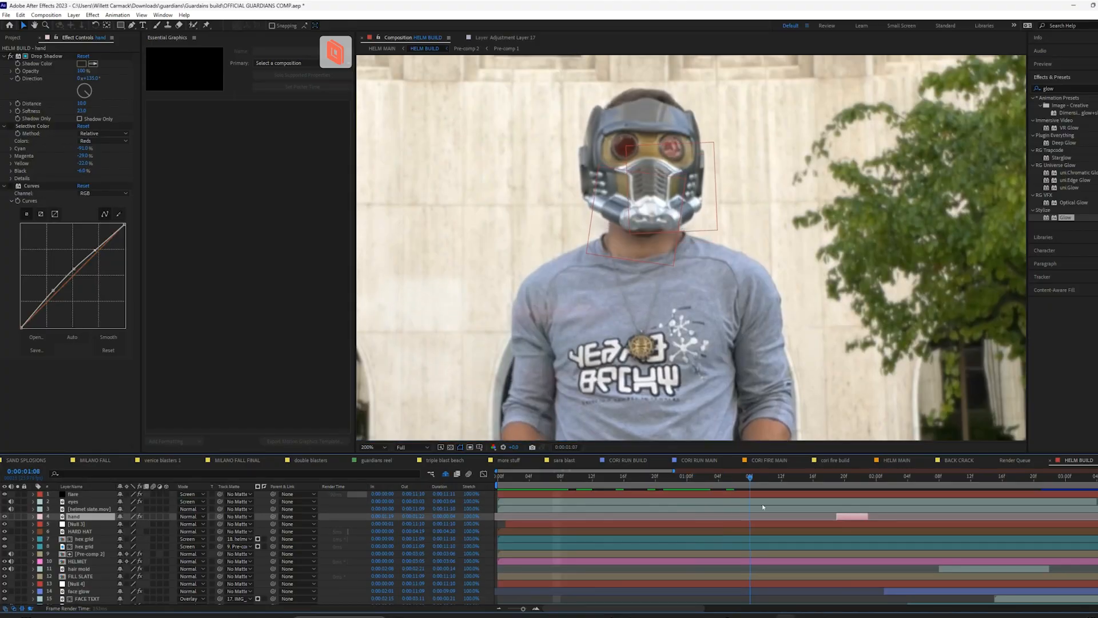
key("space")
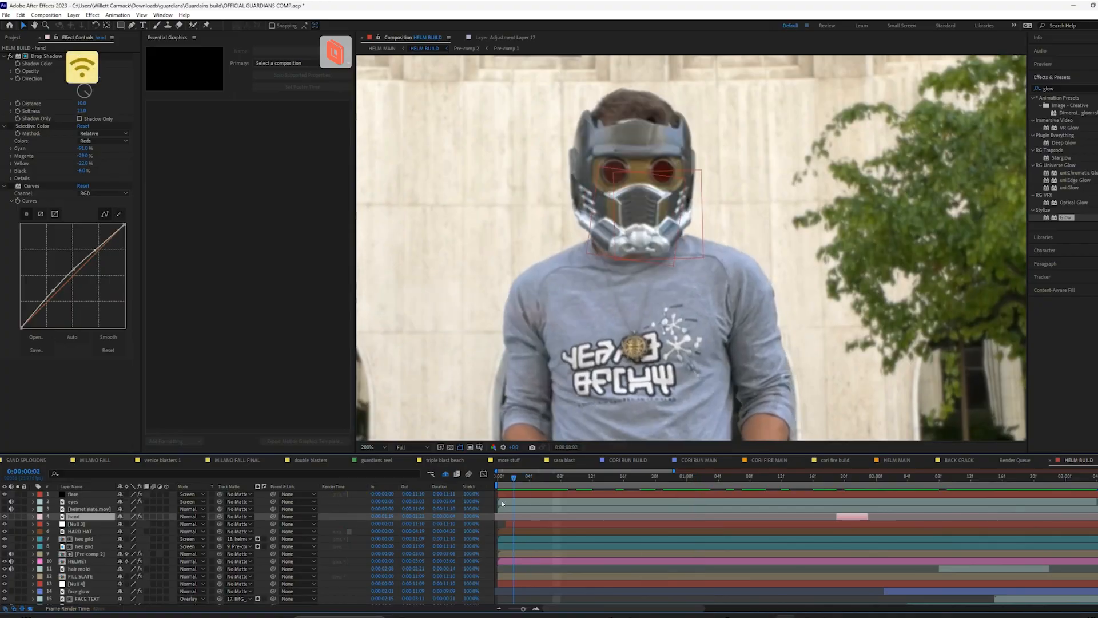
key("space")
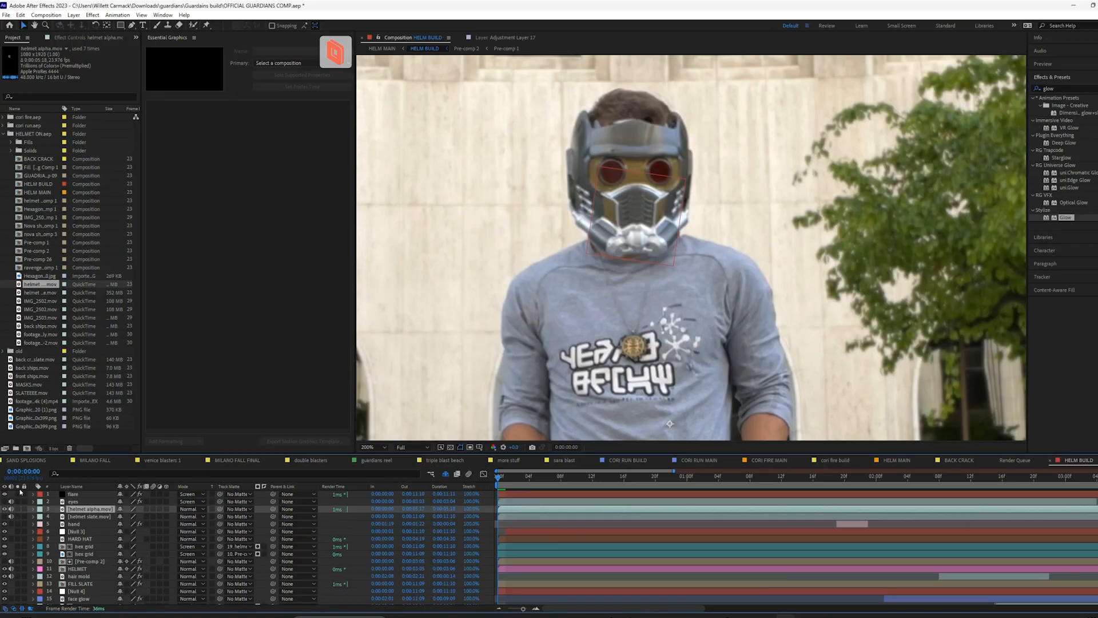
Solo the helmet alpha.mov layer and draw a closed curved Pen tool mask around the helmet's left red eye lens
left_click(19, 509)
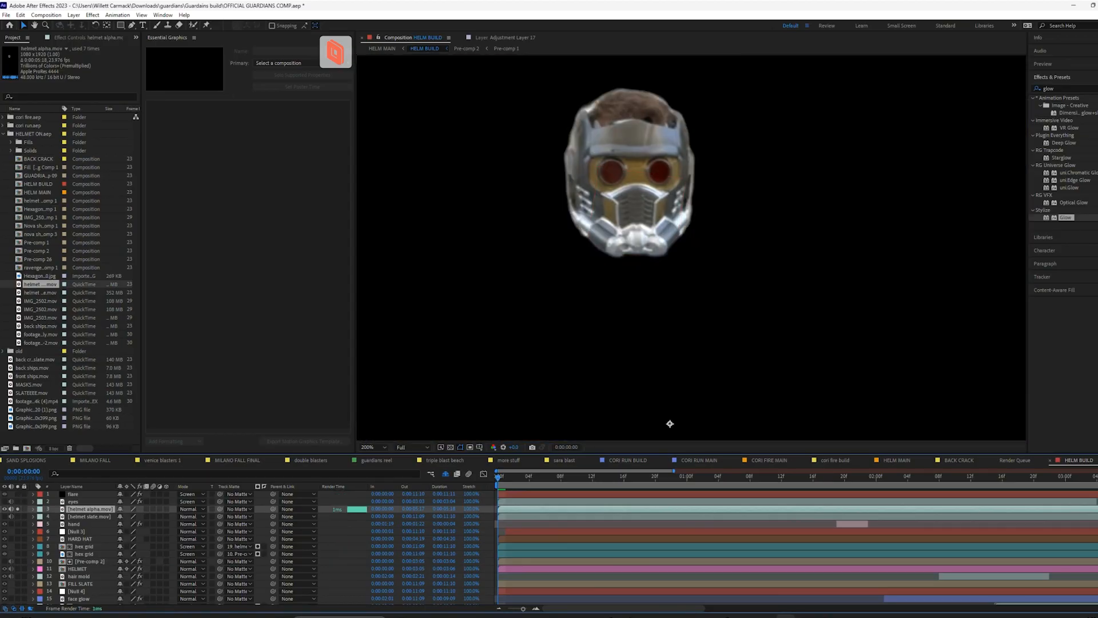
scroll(726, 235, "up", 2)
left_click_drag(715, 274, 738, 341)
scroll(649, 231, "up", 1)
left_click_drag(649, 232, 704, 220)
left_click(132, 26)
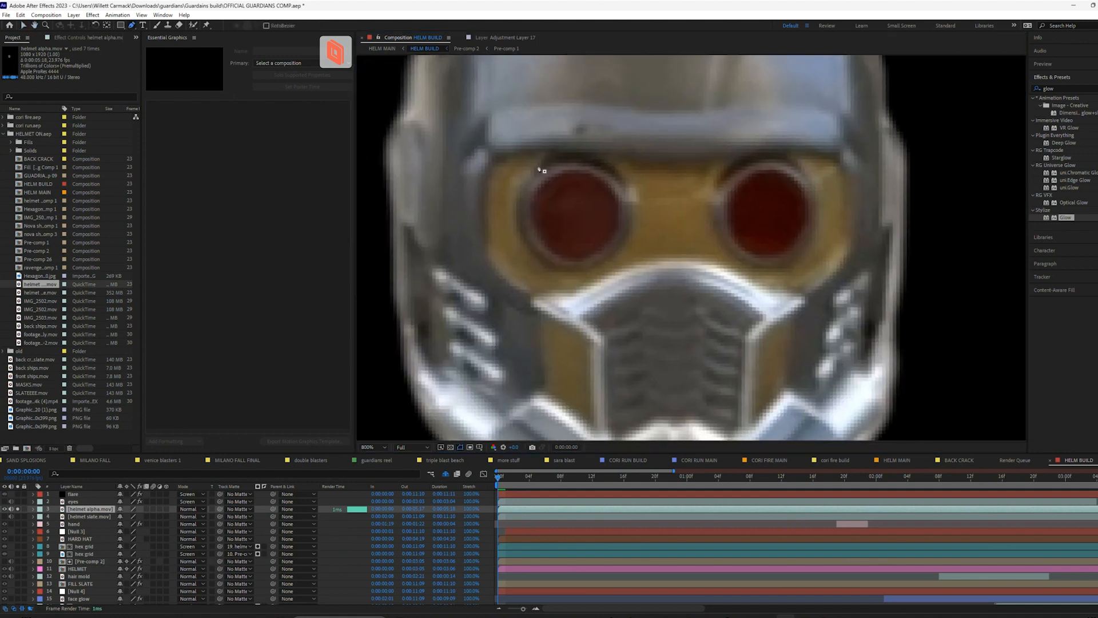
left_click_drag(570, 171, 604, 165)
left_click_drag(549, 250, 575, 284)
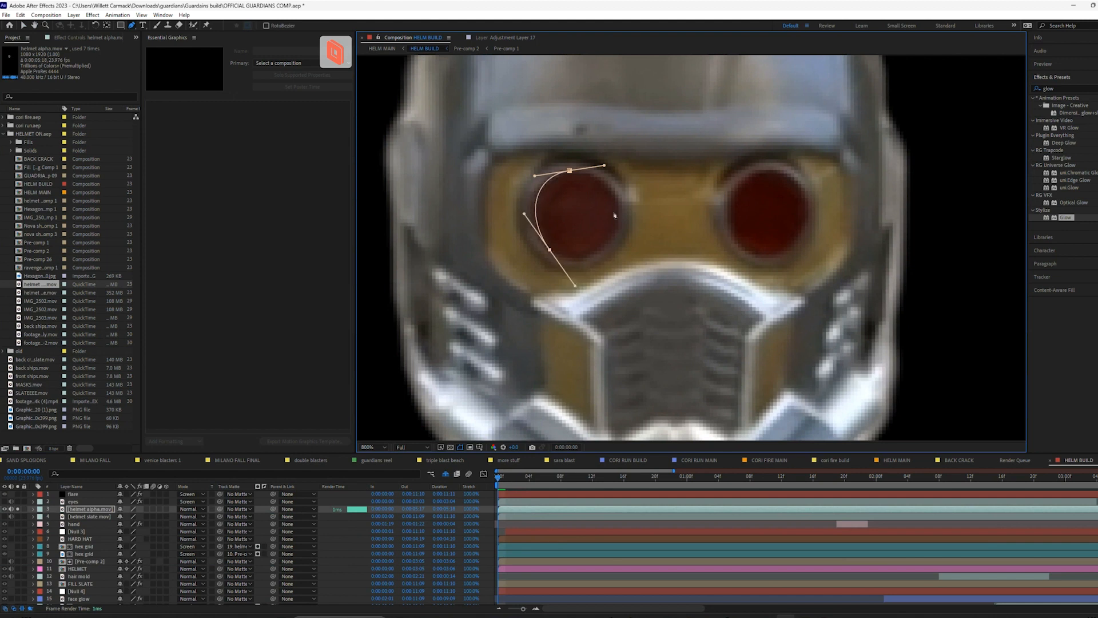
left_click_drag(620, 203, 607, 170)
left_click(570, 171)
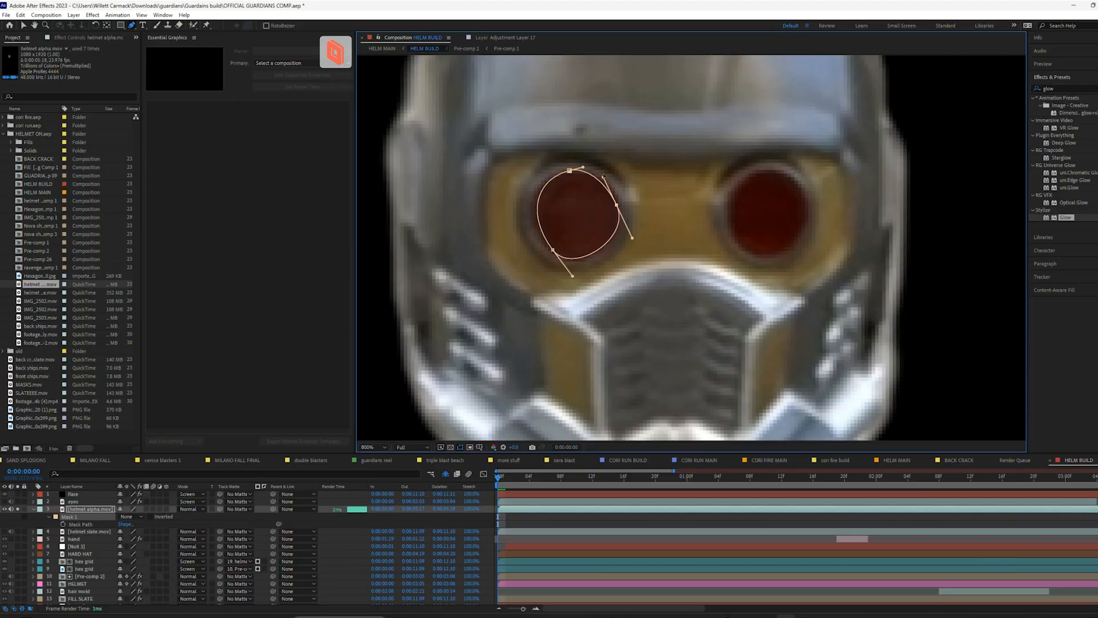
left_click_drag(604, 176, 619, 209)
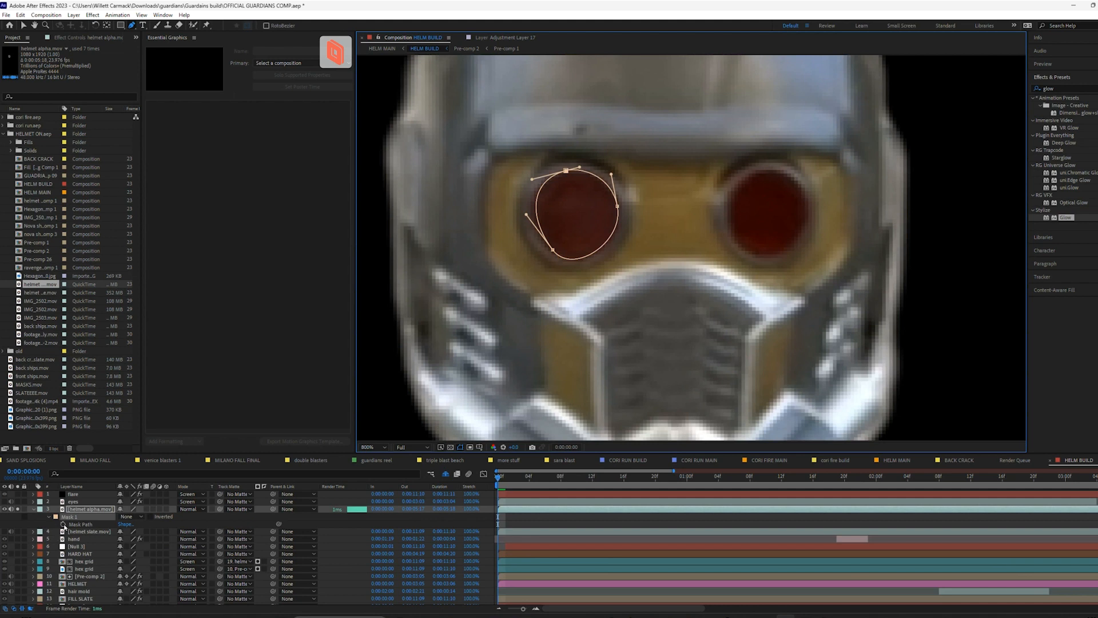
Keyframe Mask 1's path from frame 0, realign it to the lens frame by frame through frame 3, and track the mask forward
left_click(63, 523)
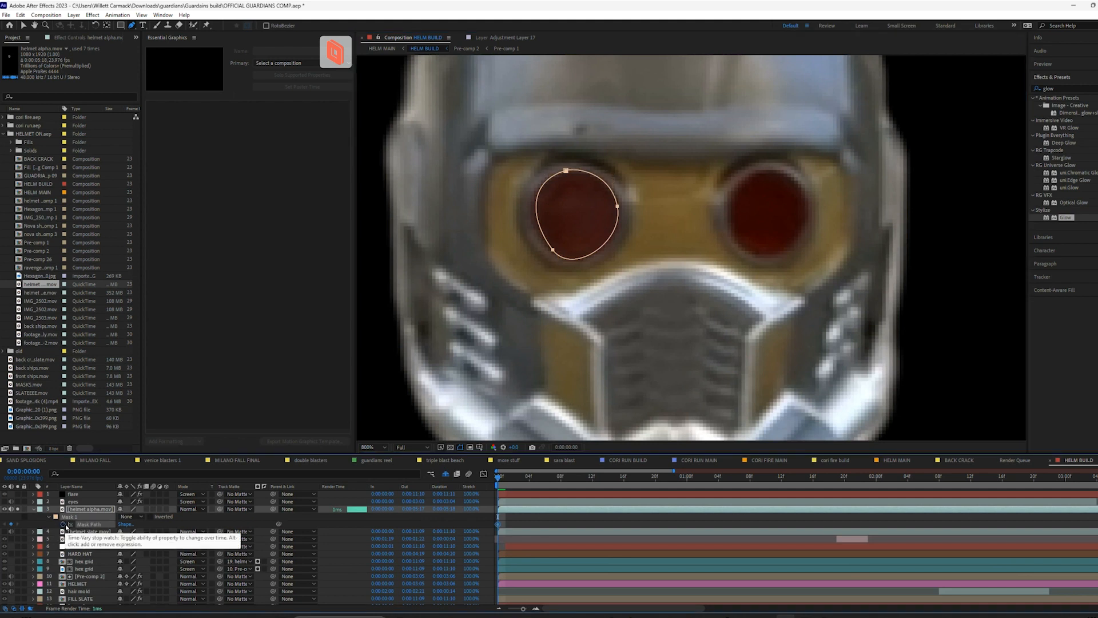
key("Page_Down")
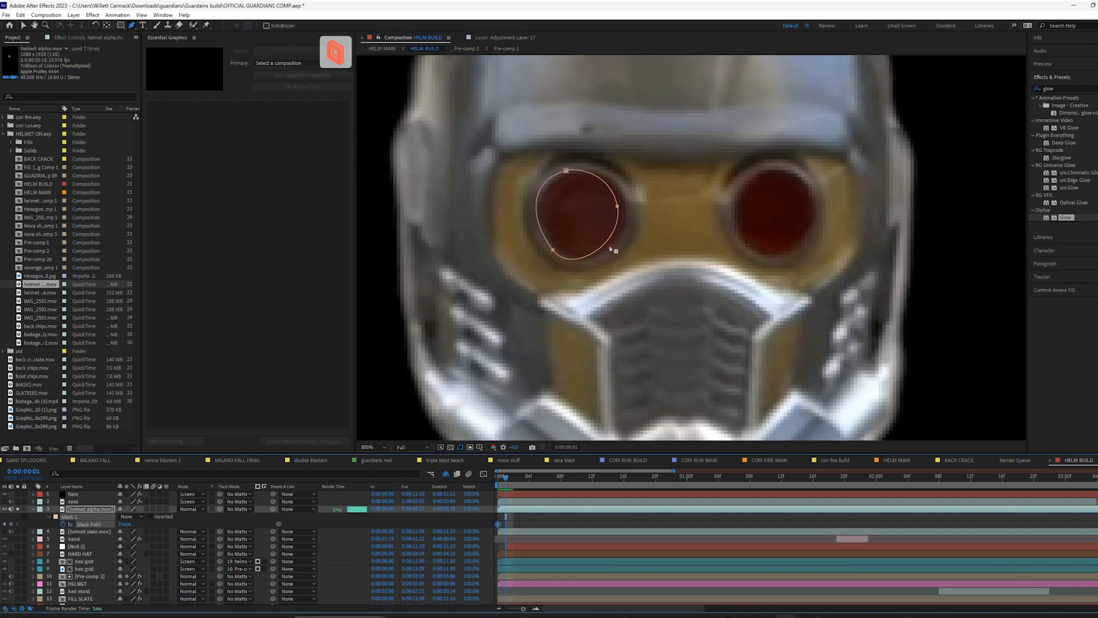
double_click(618, 206)
mouse_move(618, 206)
left_mouse_down()
mouse_move(633, 211)
mouse_move(623, 212)
left_mouse_up()
key("Page_Down")
key("Page_Down")
double_click(629, 211)
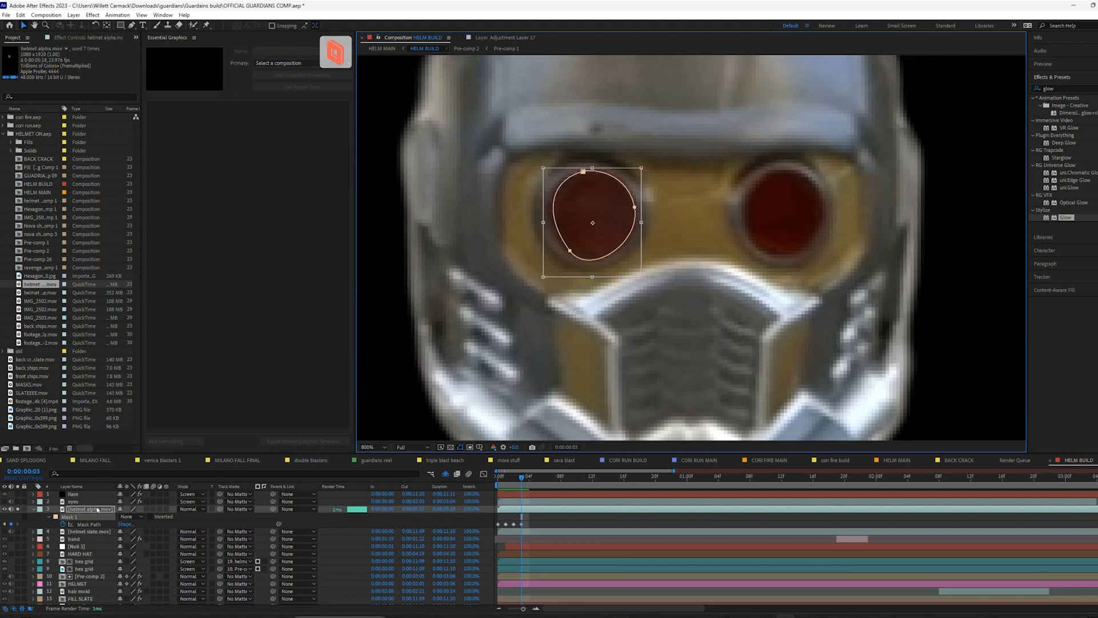
left_click(115, 521)
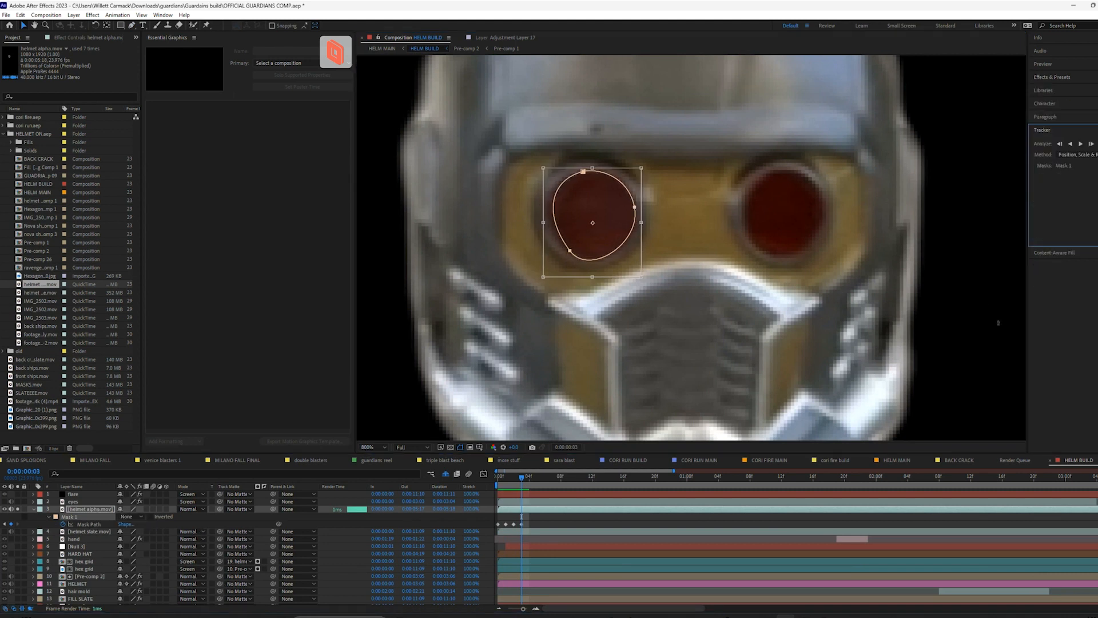
left_click(1080, 145)
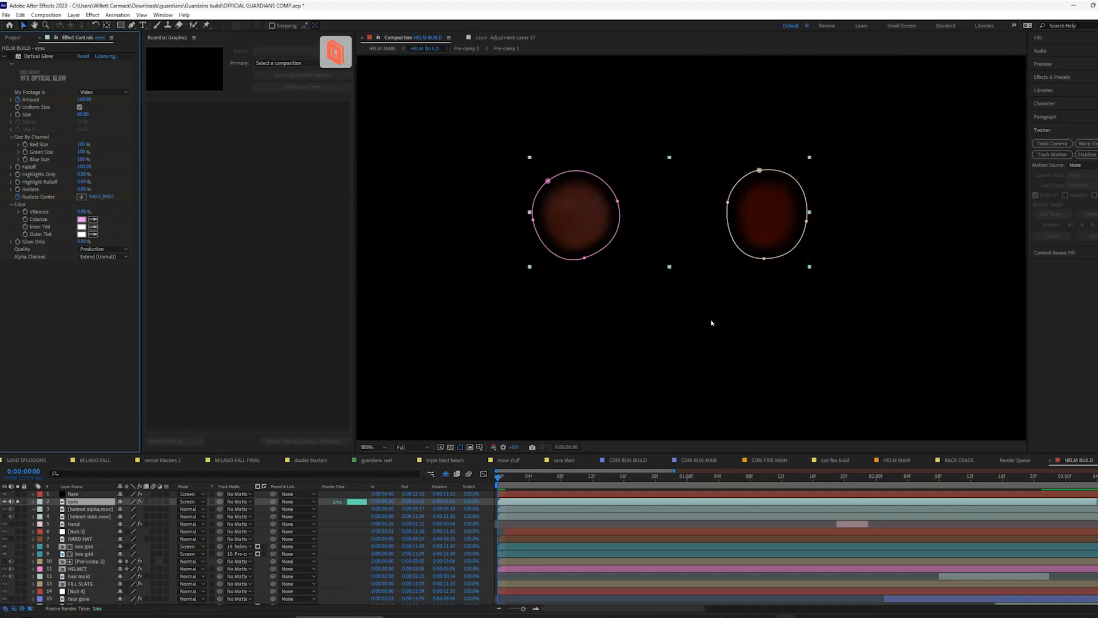
Solo helmet alpha.mov together with the eyes layer and reveal all mask properties of the eyes layer's Mask 1 and Mask 2
key("comma")
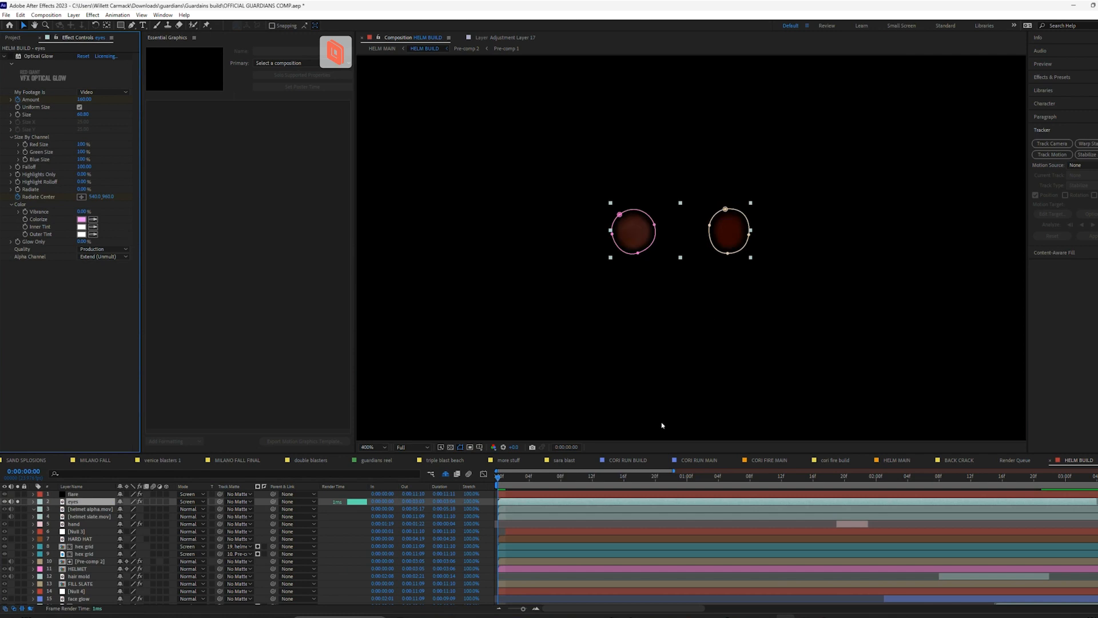
key("period")
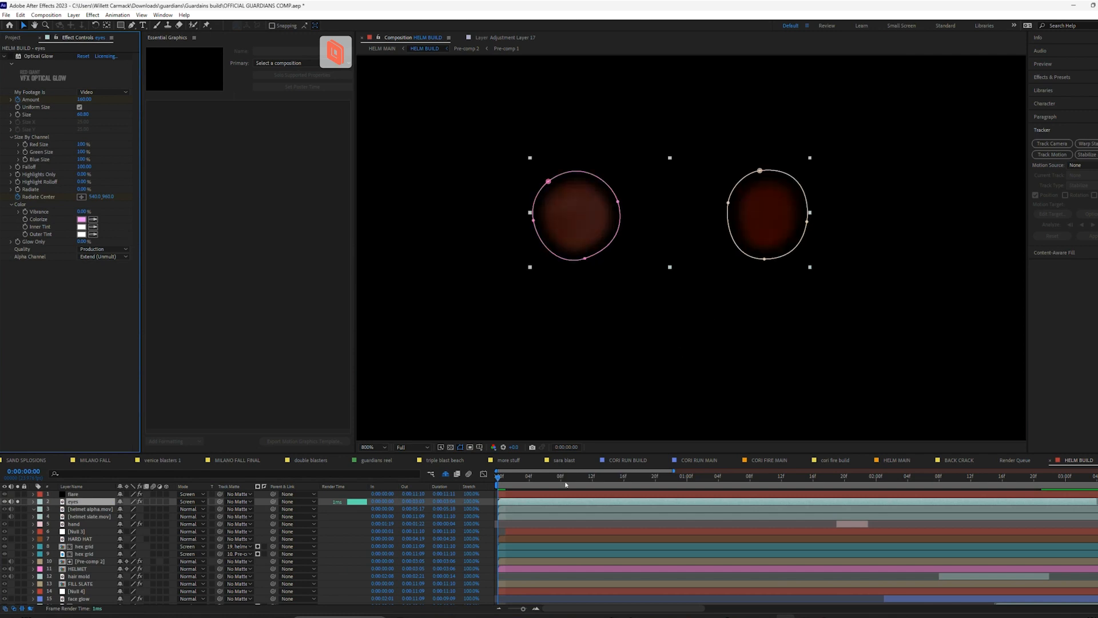
left_click(17, 509)
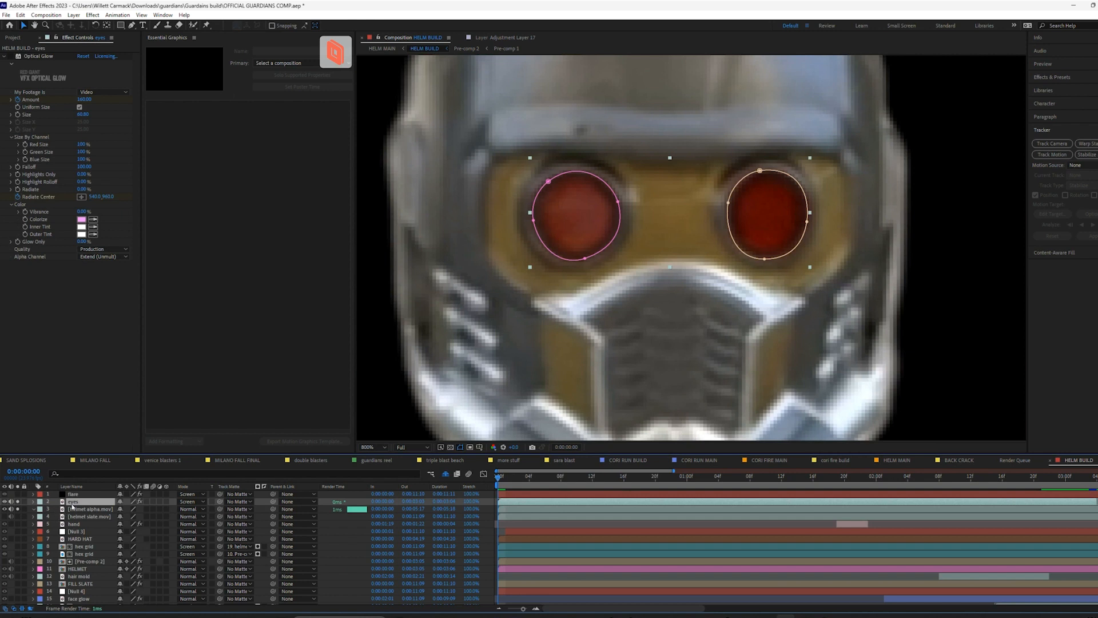
key("u")
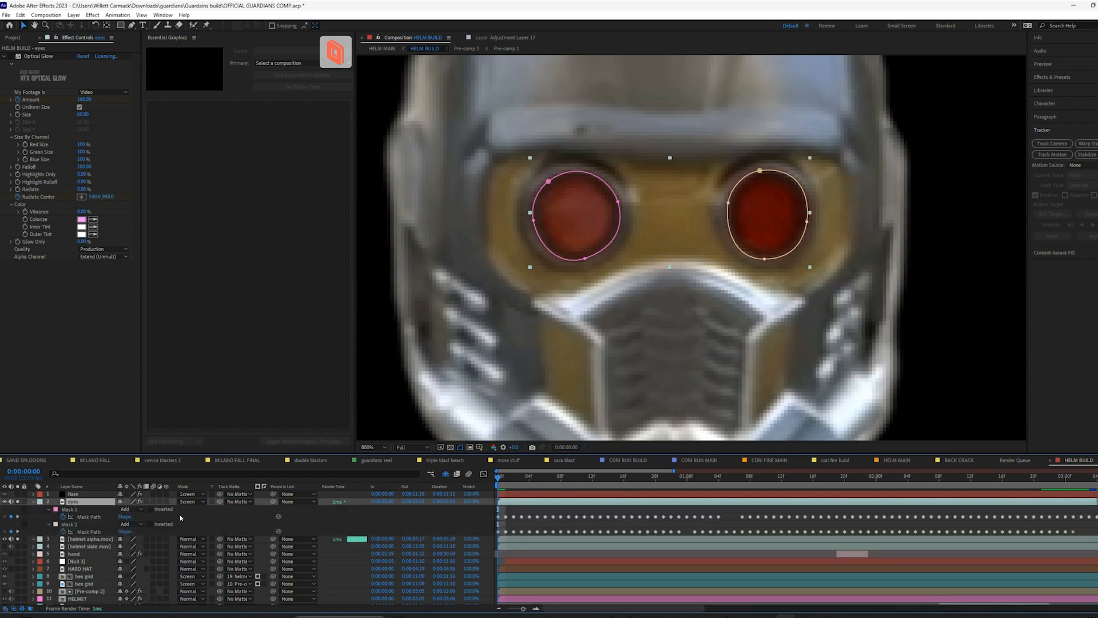
left_click(86, 508)
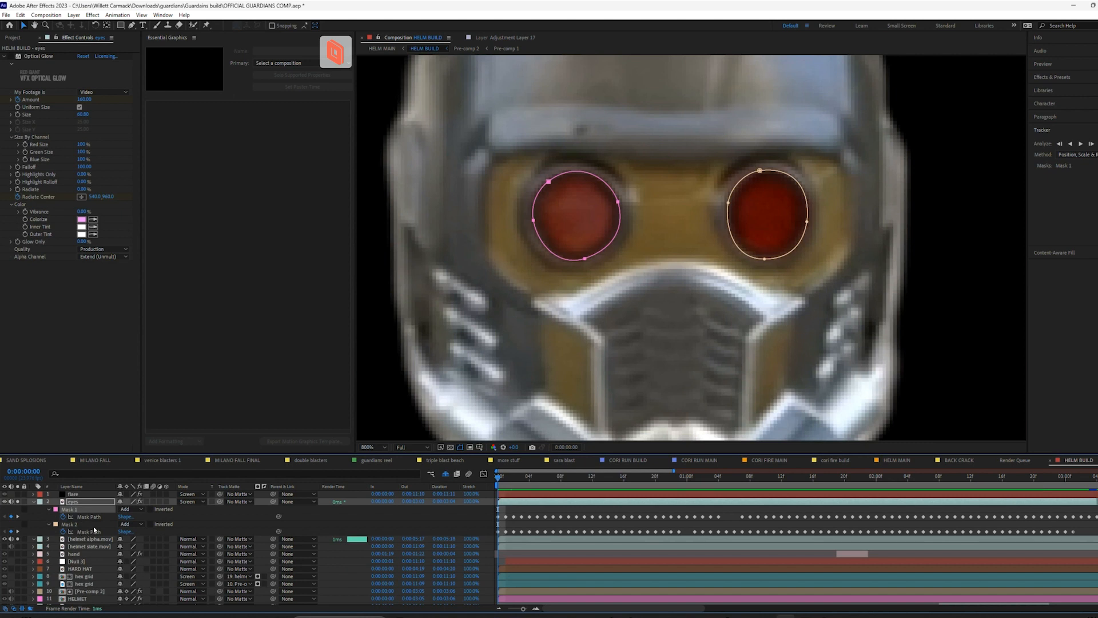
left_click(94, 526, "shift")
key("m")
key("m")
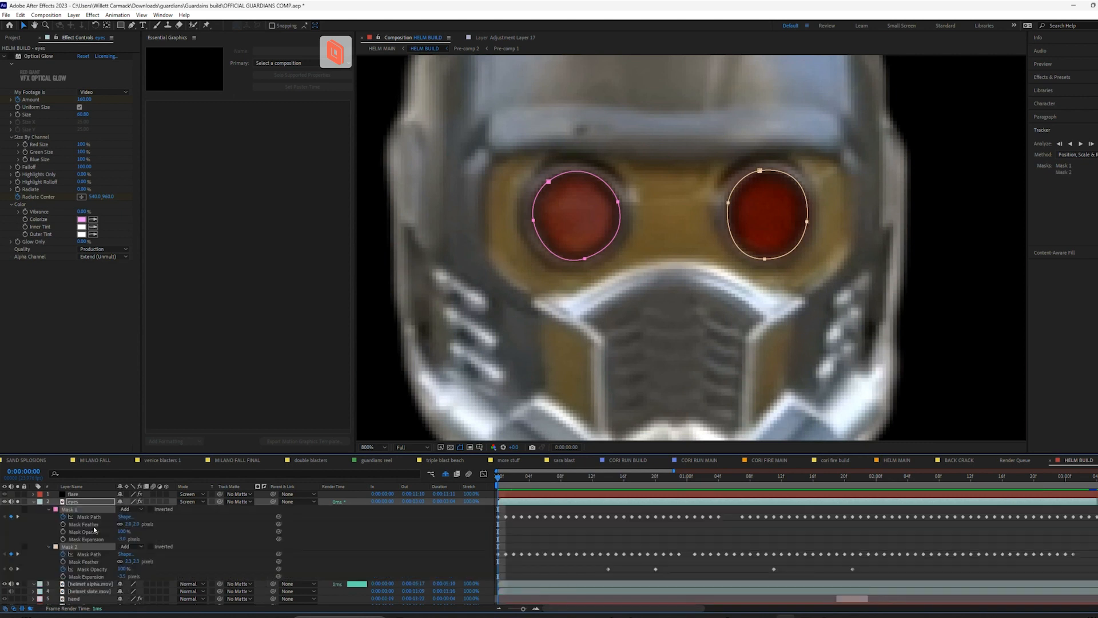
Set the Mask Expansion of both masks on the eyes layer to 0 pixels and check the lens edges
scroll(94, 529, "down", 1)
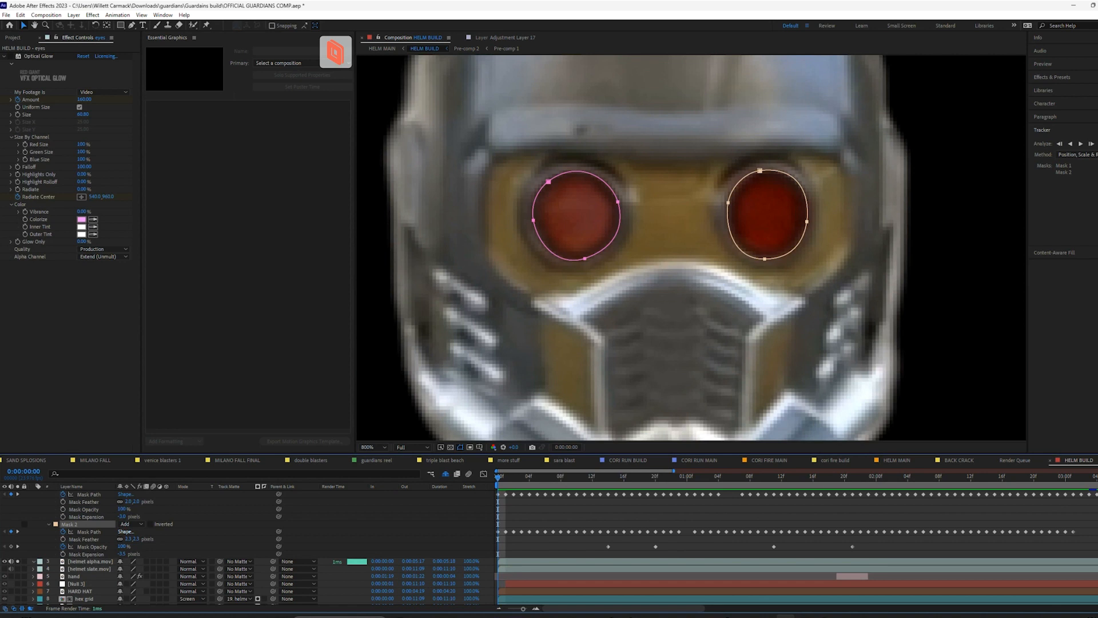
left_click(121, 517)
type("0")
key("Return")
left_click(121, 553)
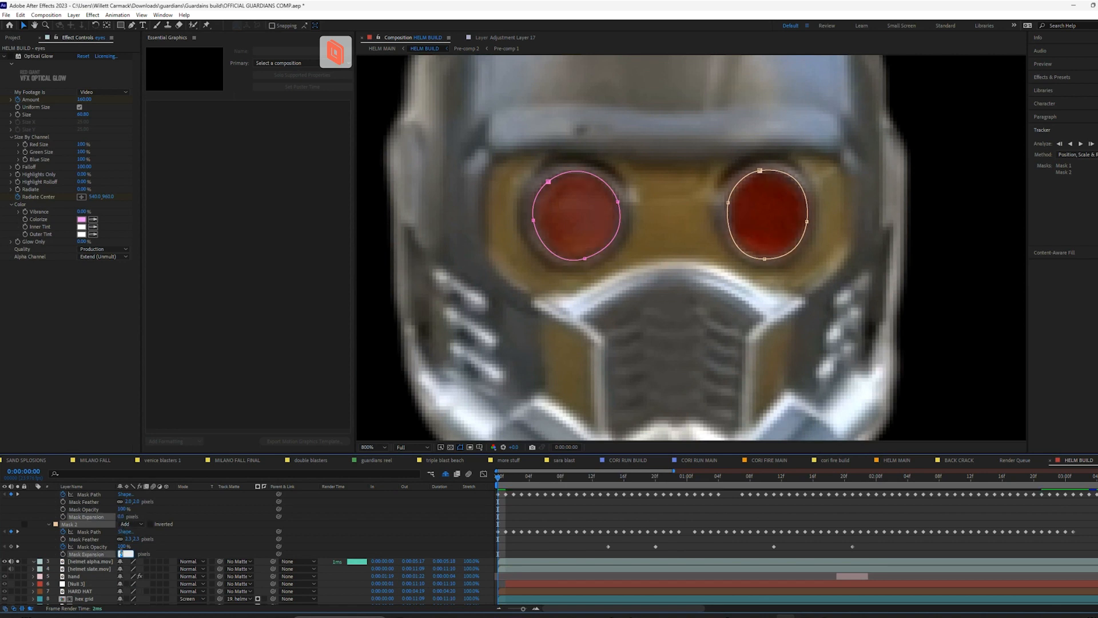
key("Return")
scroll(669, 251, "down", 8)
scroll(681, 286, "up", 3)
scroll(691, 300, "up", 4)
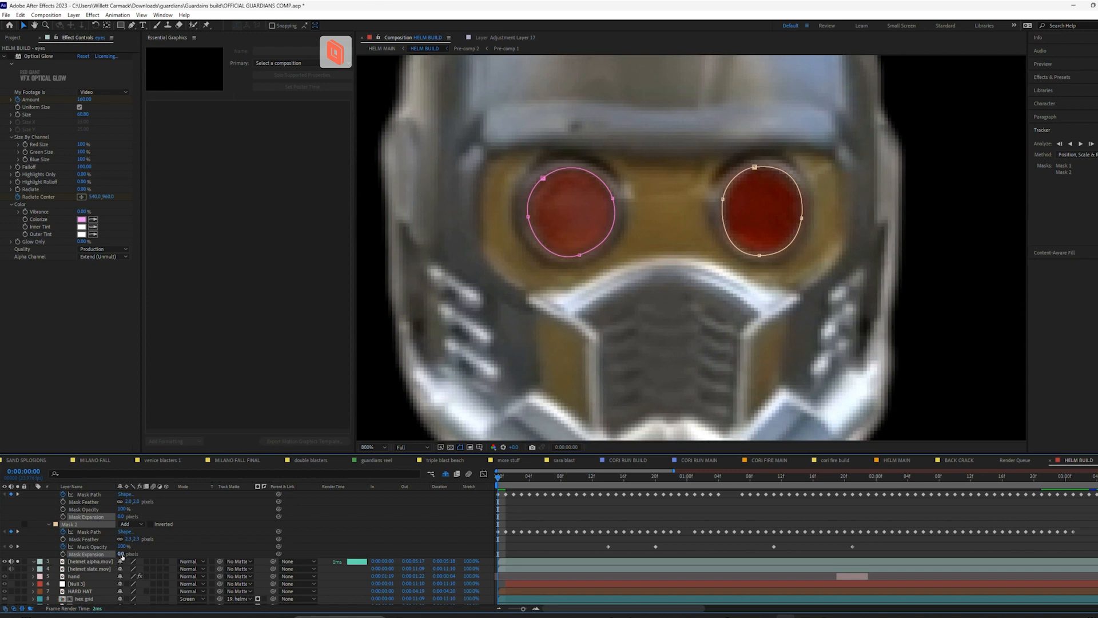
Set the Mask Expansion of both eye masks to -3 pixels and deselect the masks
left_click(120, 554)
type("-3")
key("Return")
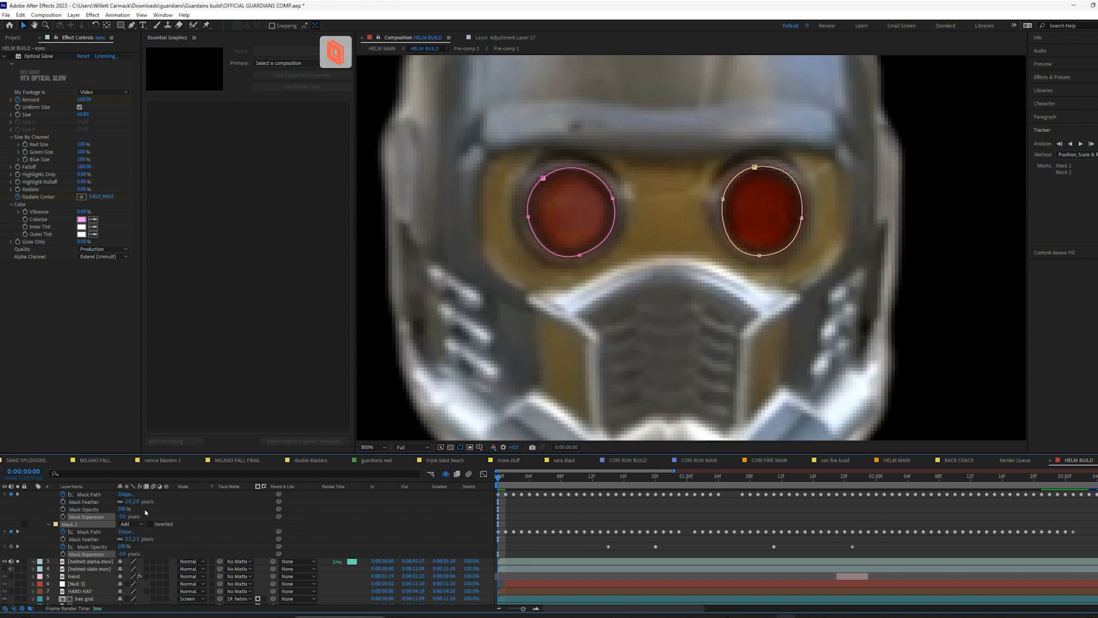
left_click(523, 511)
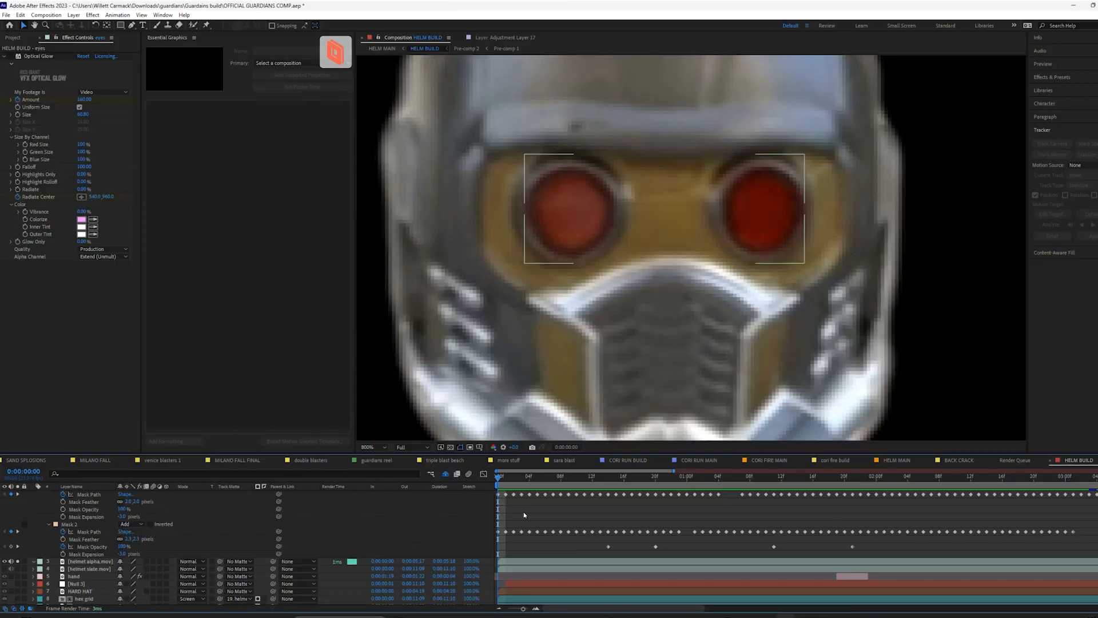
Set the Mask Expansion of Mask 1 and Mask 2 on the eyes layer to 0 pixels
scroll(110, 522, "up", 2)
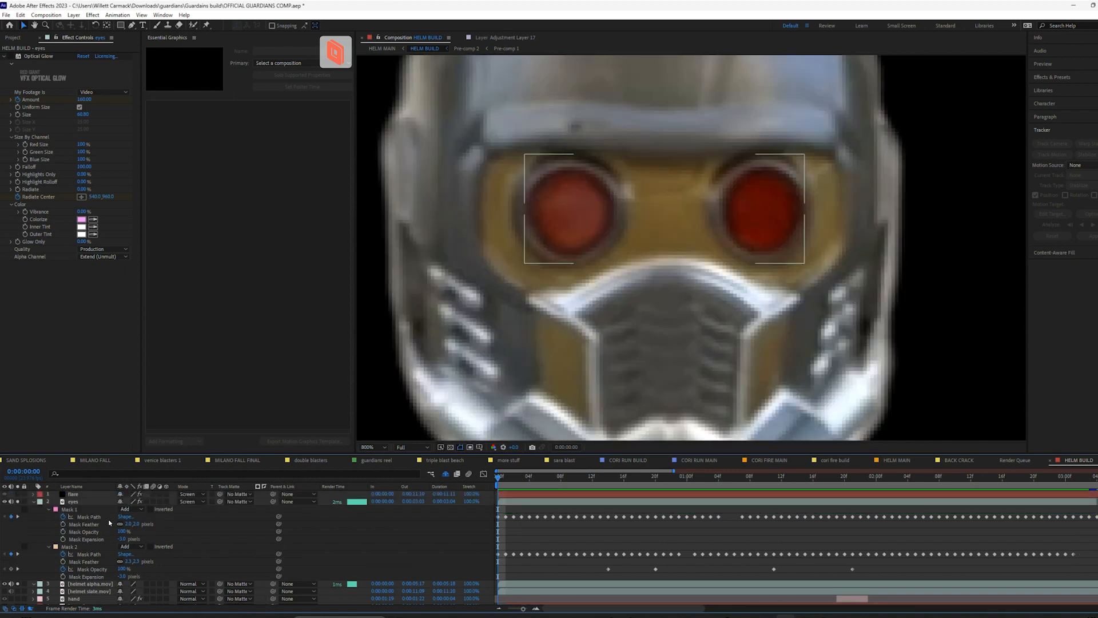
left_click(121, 539)
type("0")
key("Return")
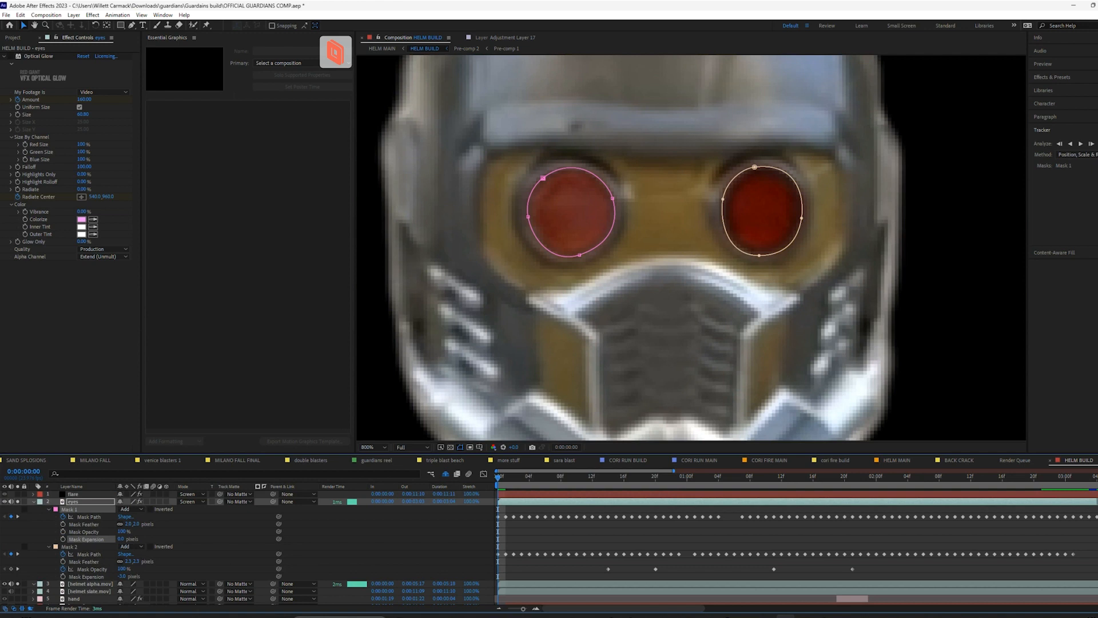
left_click(121, 577)
type("0")
key("Return")
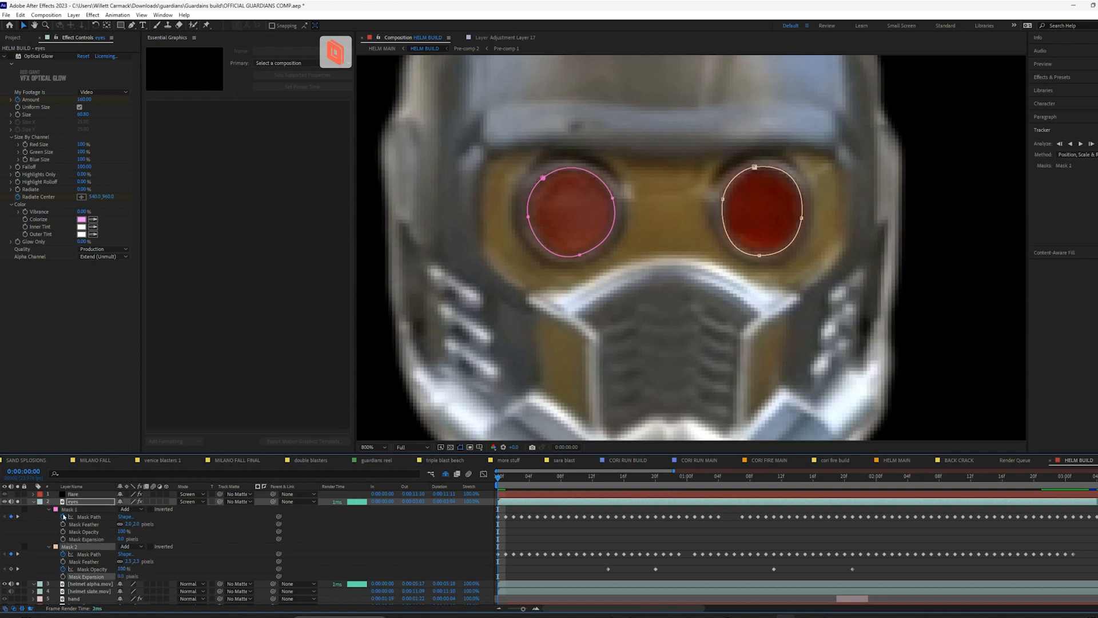
Add an Inner Shadow layer style to the eyes layer and check it against the whole helmet
right_click(81, 506)
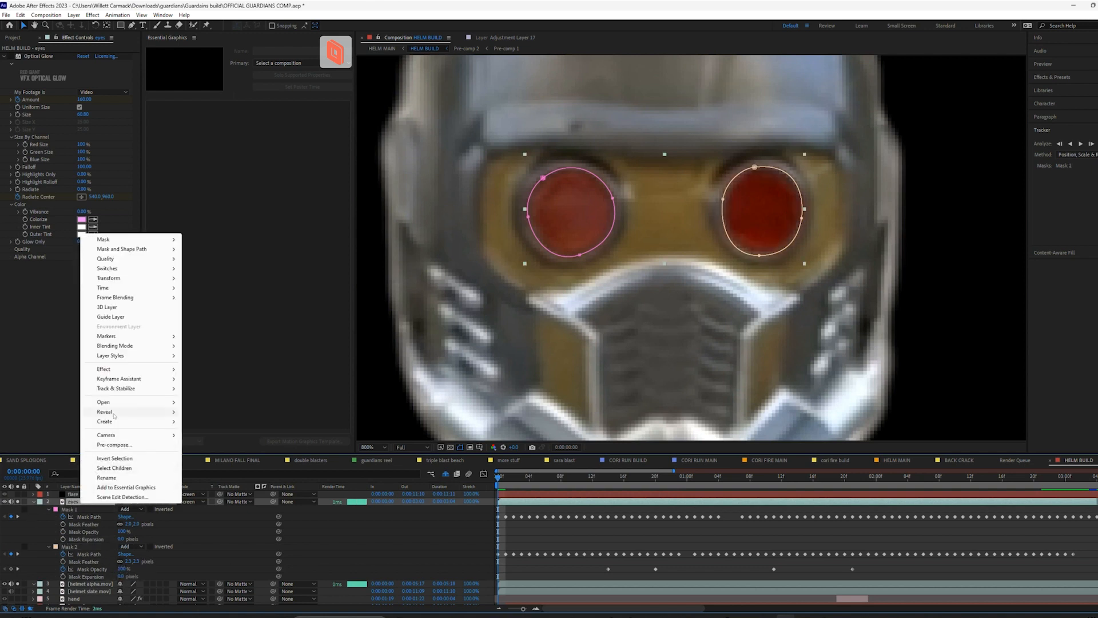
mouse_move(138, 354)
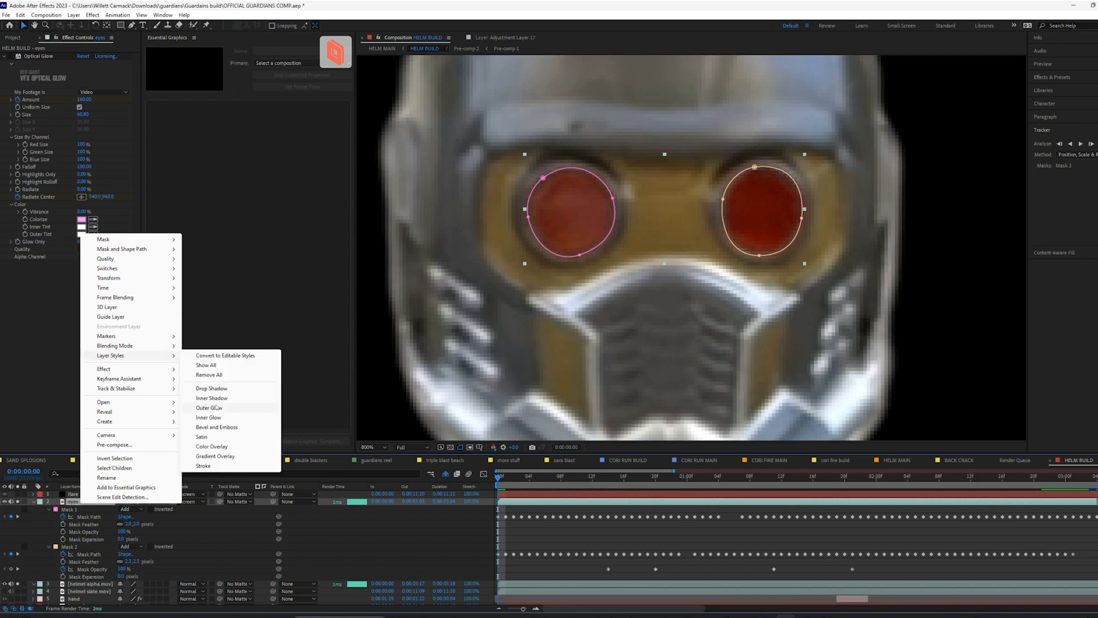
left_click(213, 400)
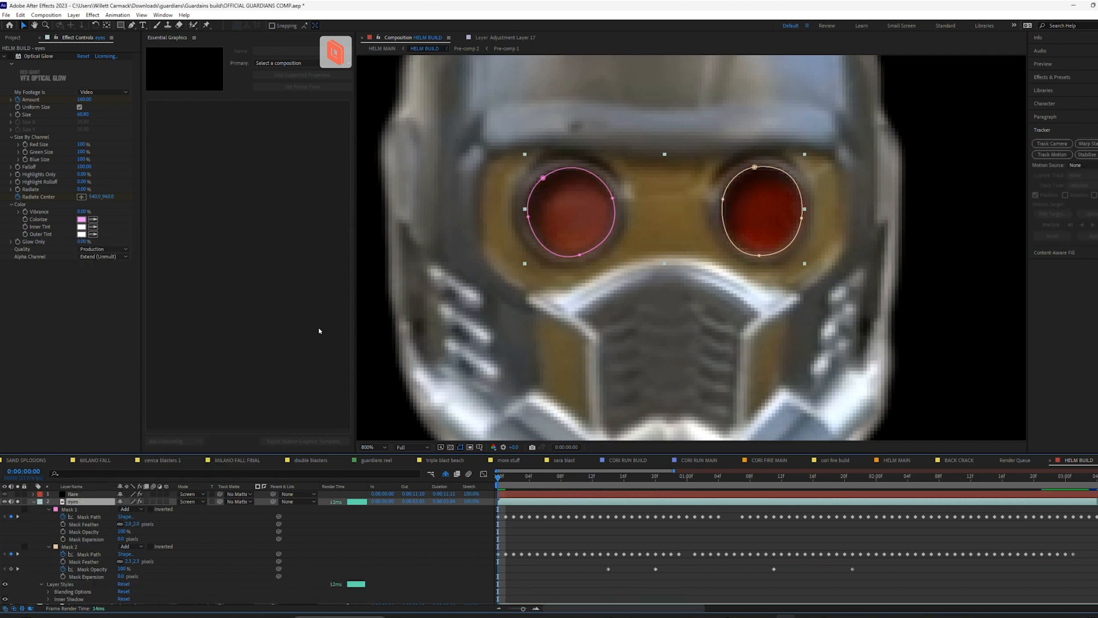
scroll(601, 199, "down", 1)
left_click(516, 537)
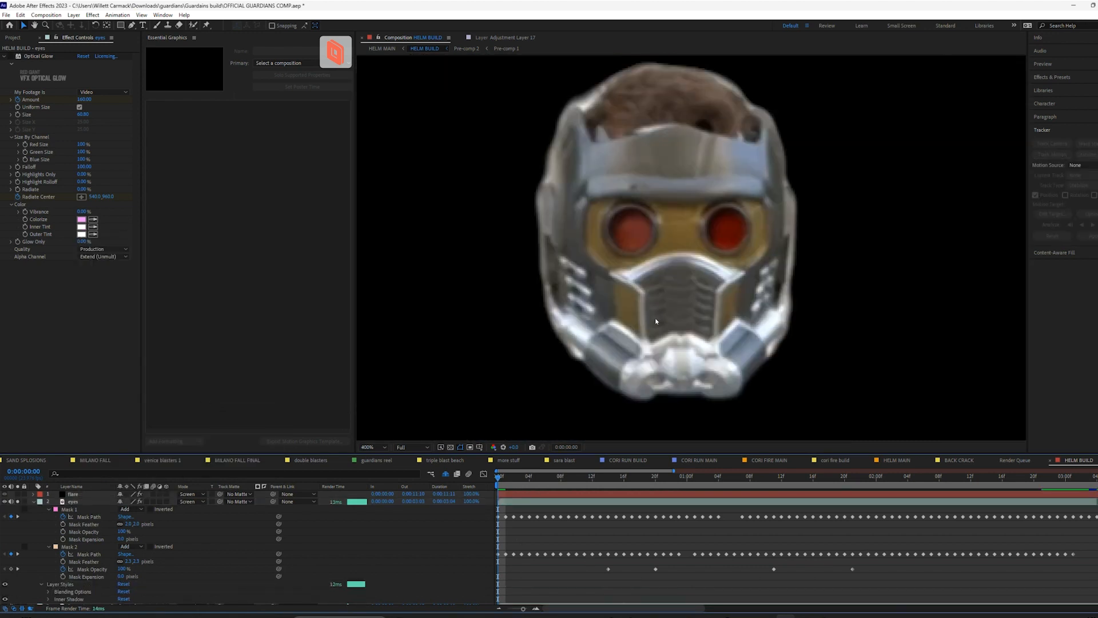
left_click(73, 501)
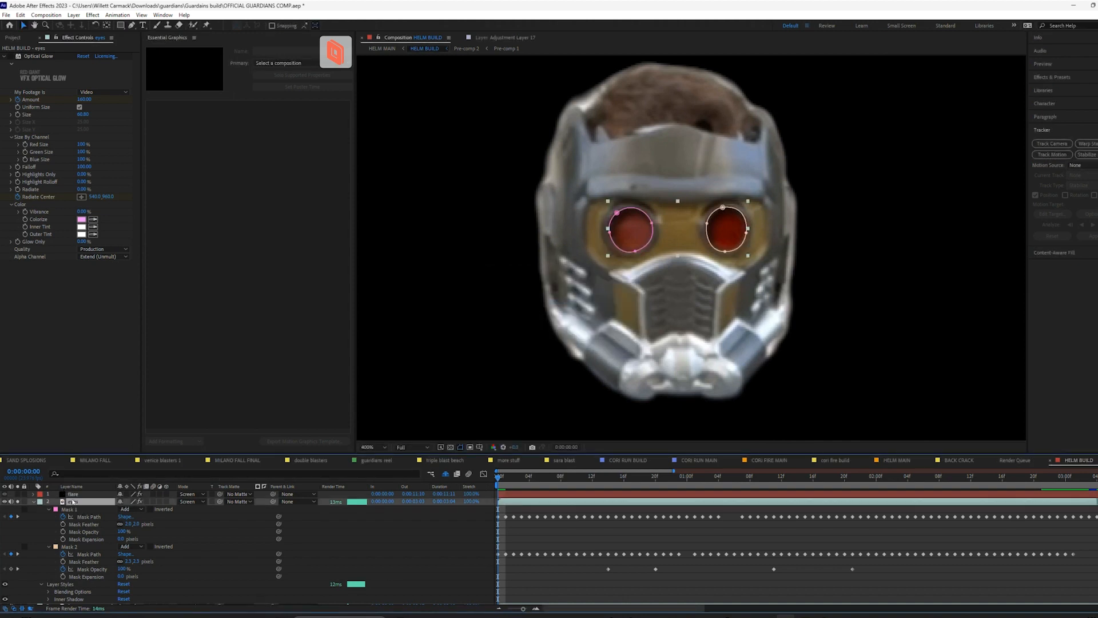
Try refining the Inner Shadow on the eyes layer with distance 0, size 14, added noise and a different opacity
left_click(34, 501)
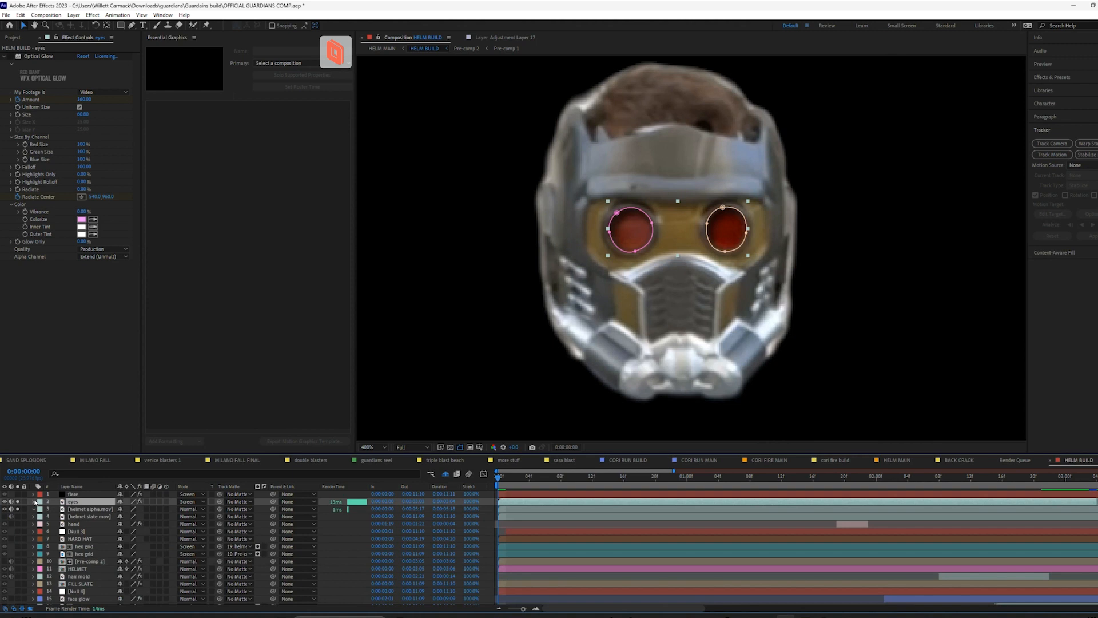
left_click(33, 502)
scroll(69, 549, "down", 3)
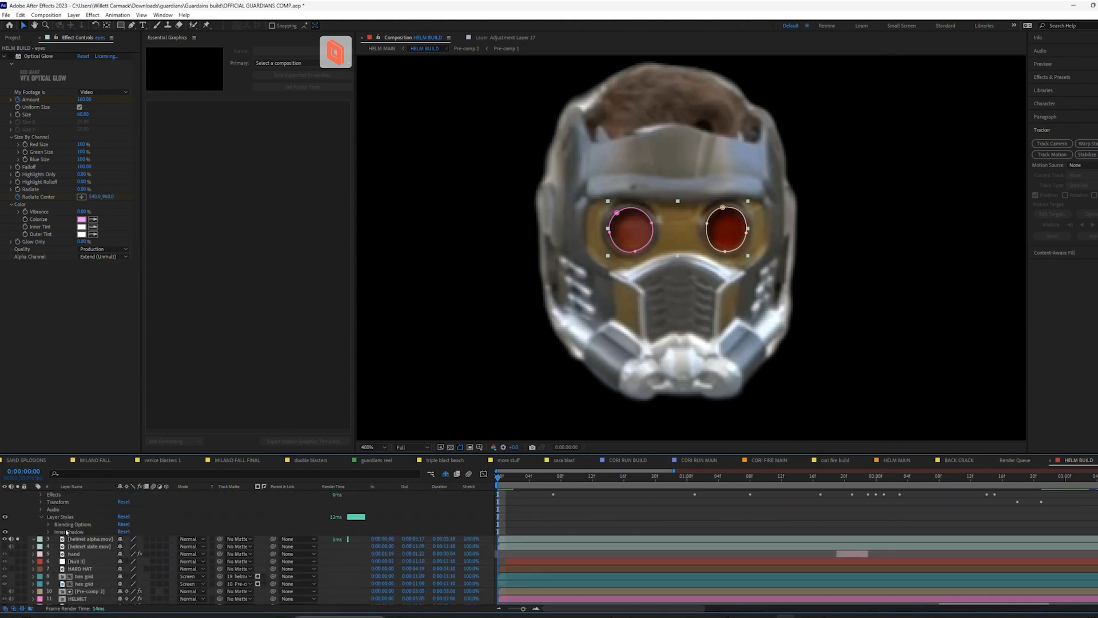
left_click(48, 532)
mouse_move(121, 554)
left_mouse_down()
mouse_move(100, 554)
mouse_move(133, 554)
mouse_move(100, 554)
left_mouse_up()
scroll(106, 573, "down", 1)
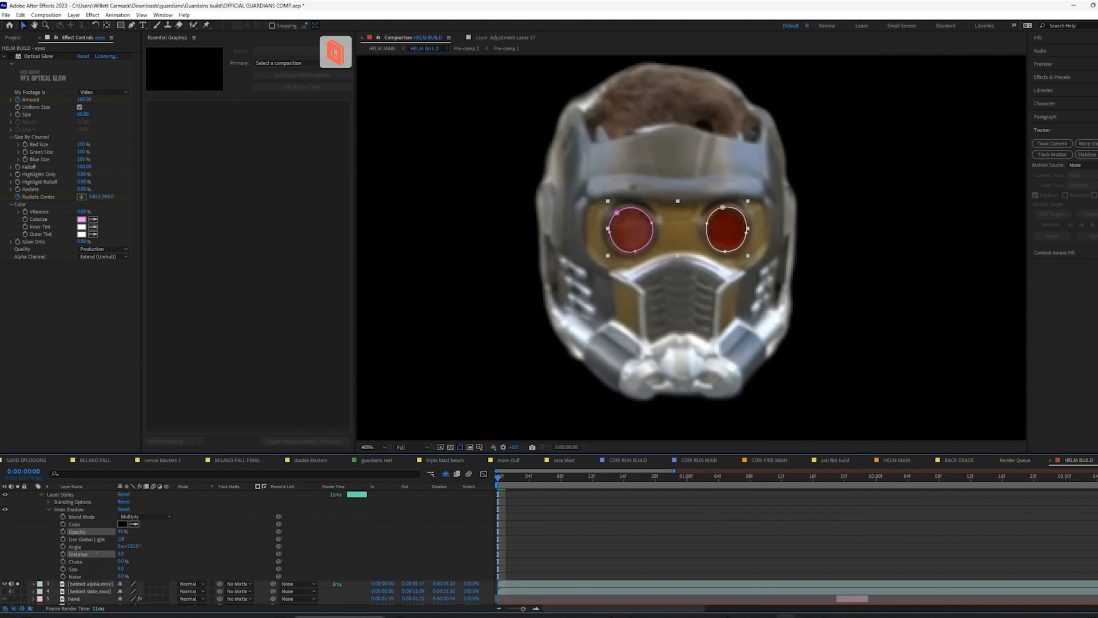
left_click_drag(122, 570, 93, 570)
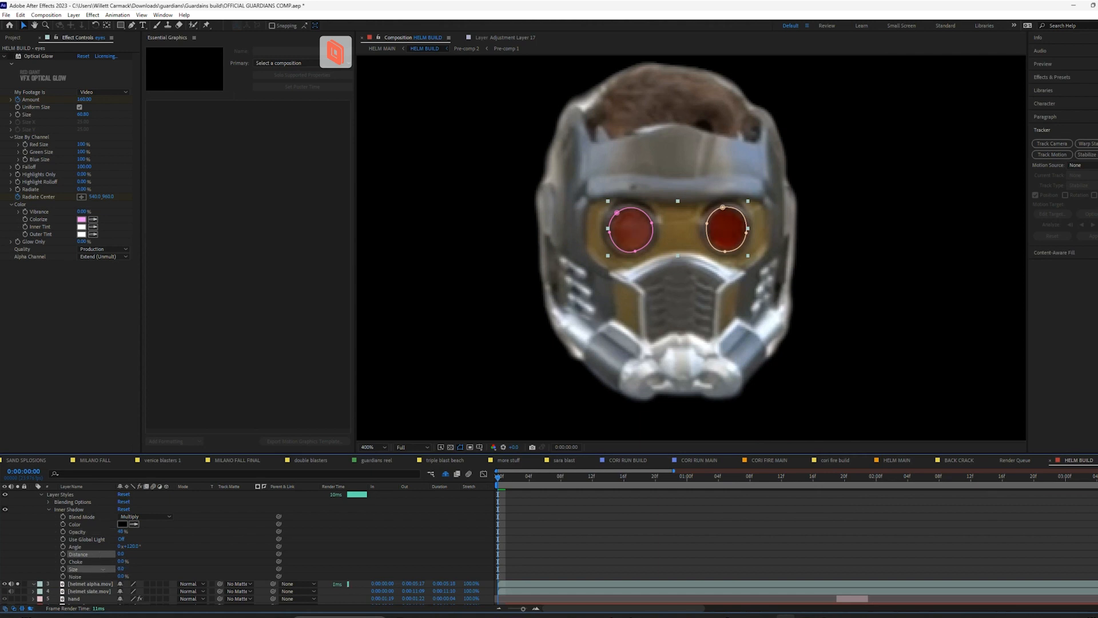
left_click_drag(108, 569, 145, 538)
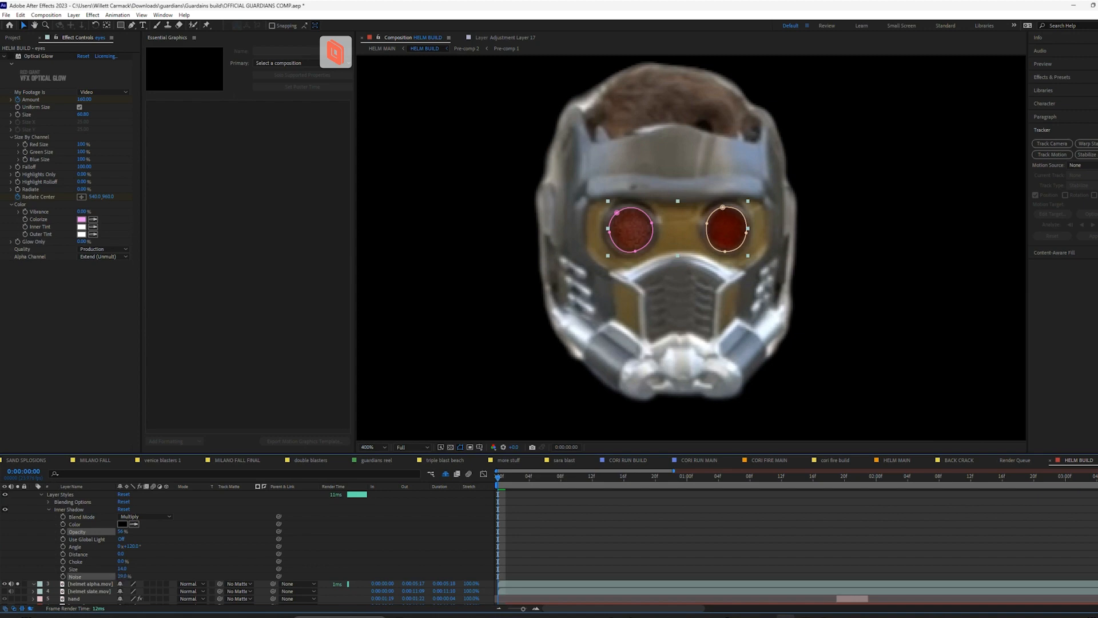
scroll(117, 569, "up", 4)
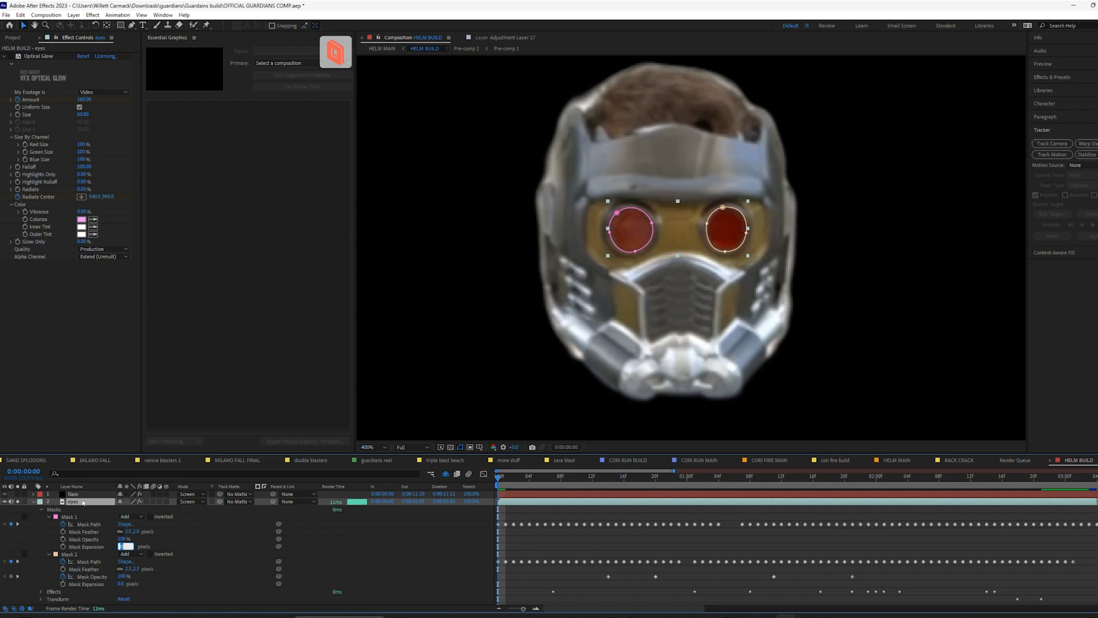
Add an Inner Glow layer style to the eyes layer
right_click(83, 502)
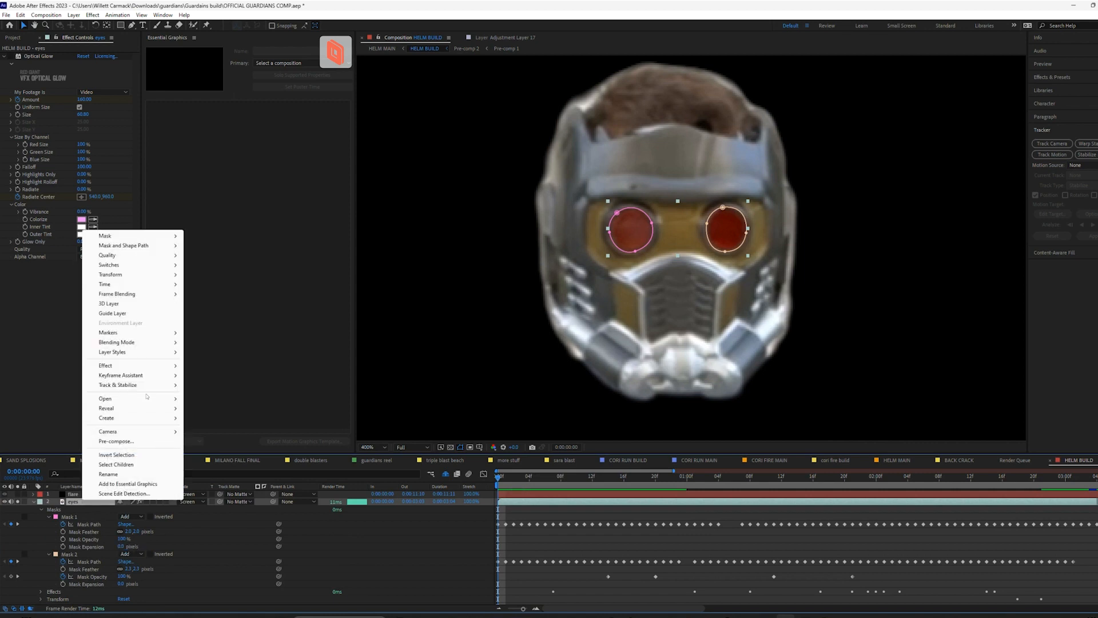
mouse_move(139, 355)
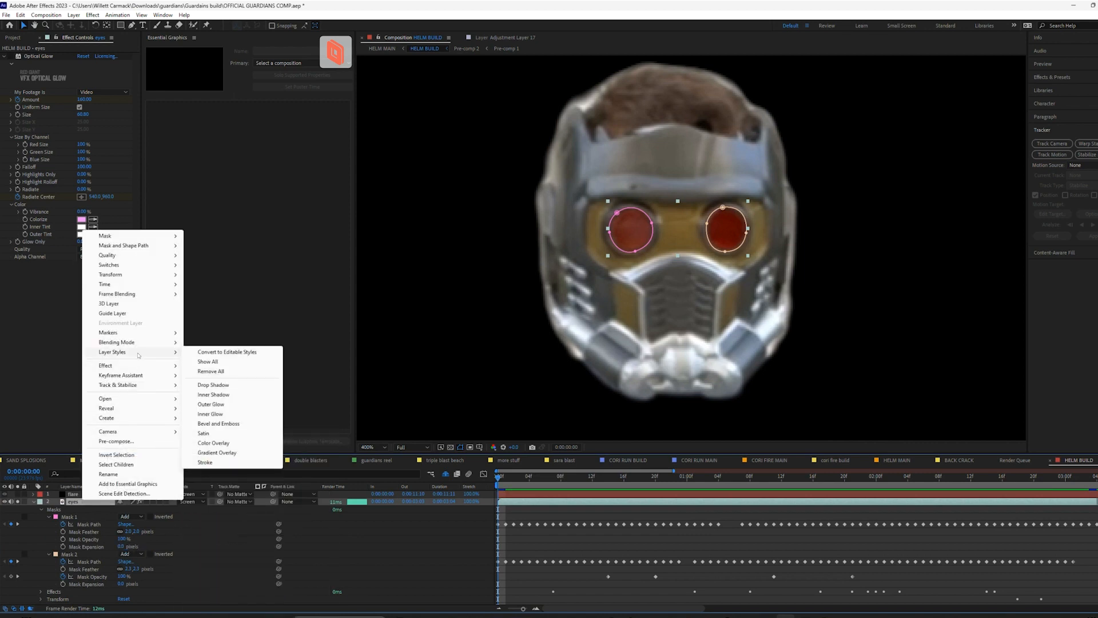
left_click(209, 414)
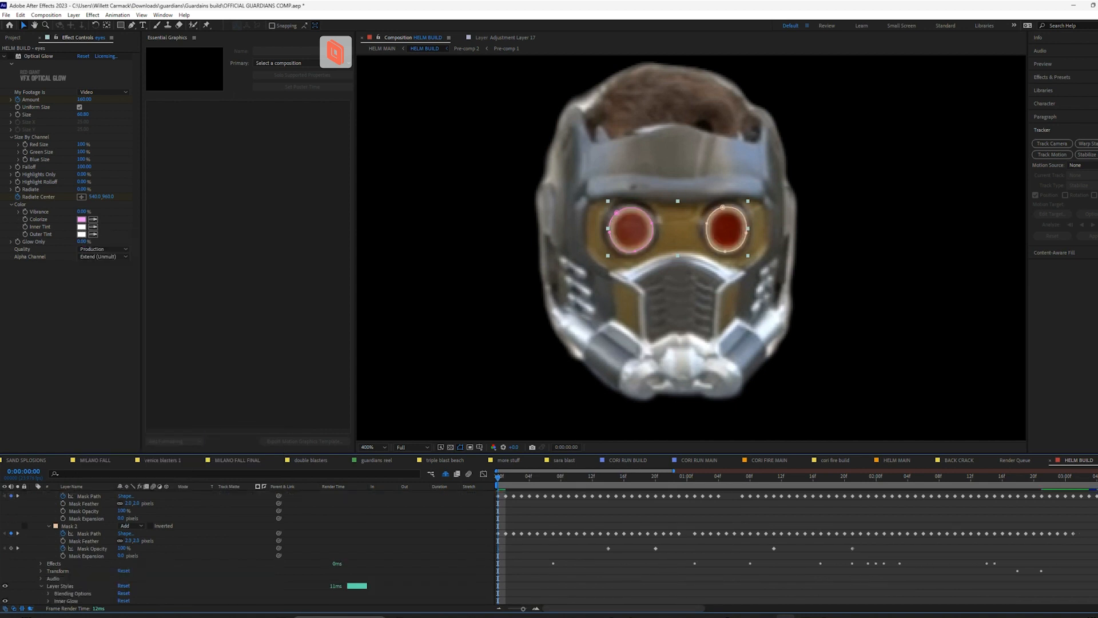
Set the Inner Glow color of the eyes layer to a fully saturated red
scroll(108, 564, "down", 3)
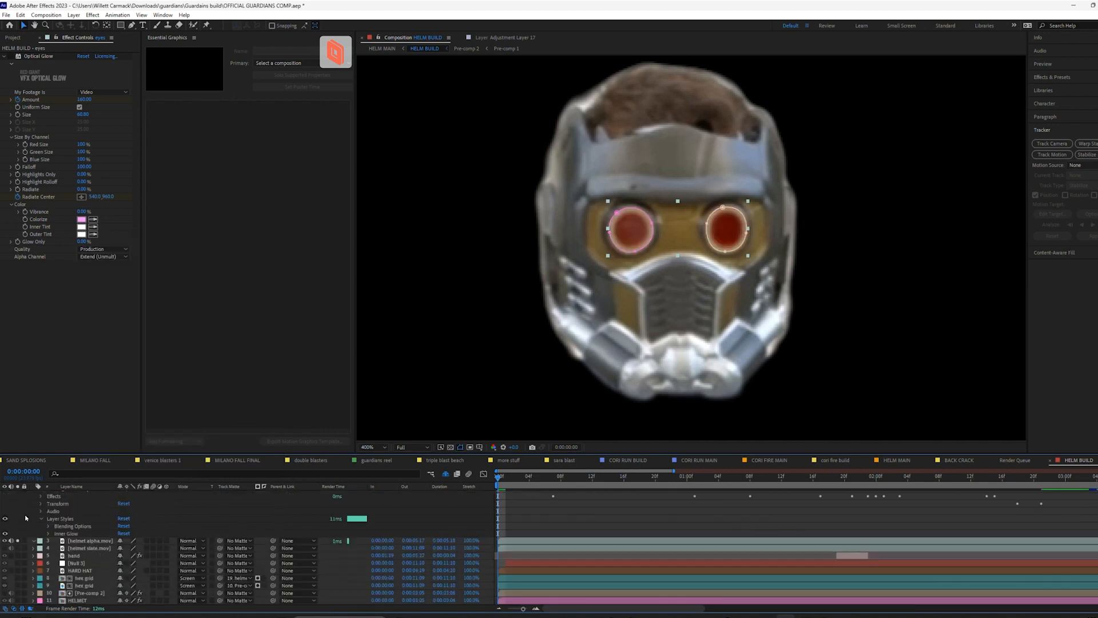
left_click(49, 533)
left_click(122, 541)
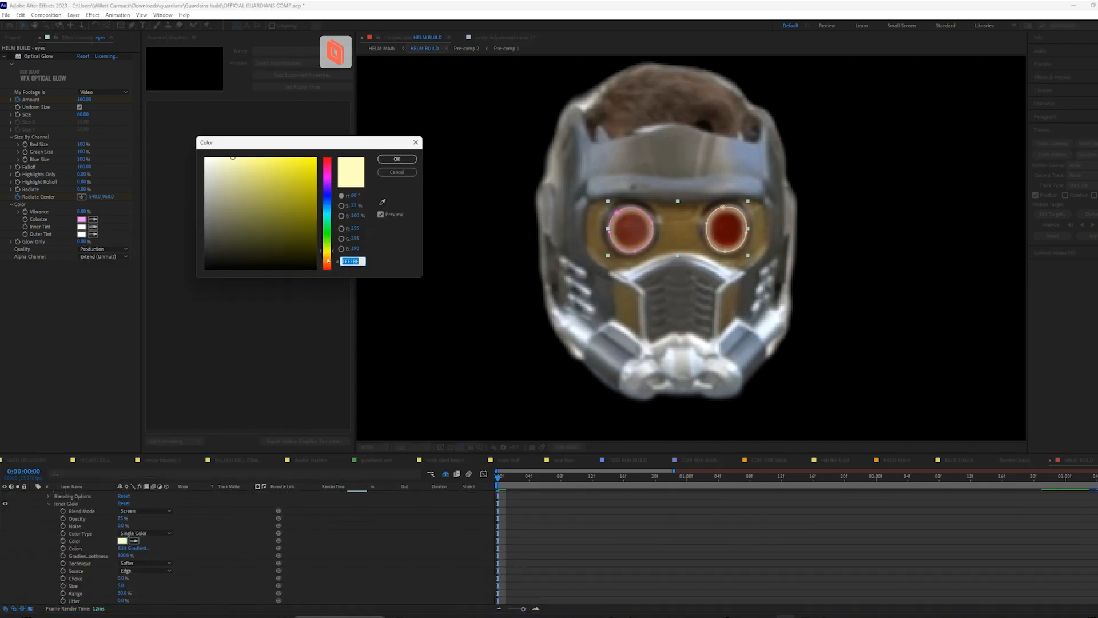
left_click_drag(331, 264, 318, 277)
left_click_drag(272, 163, 279, 146)
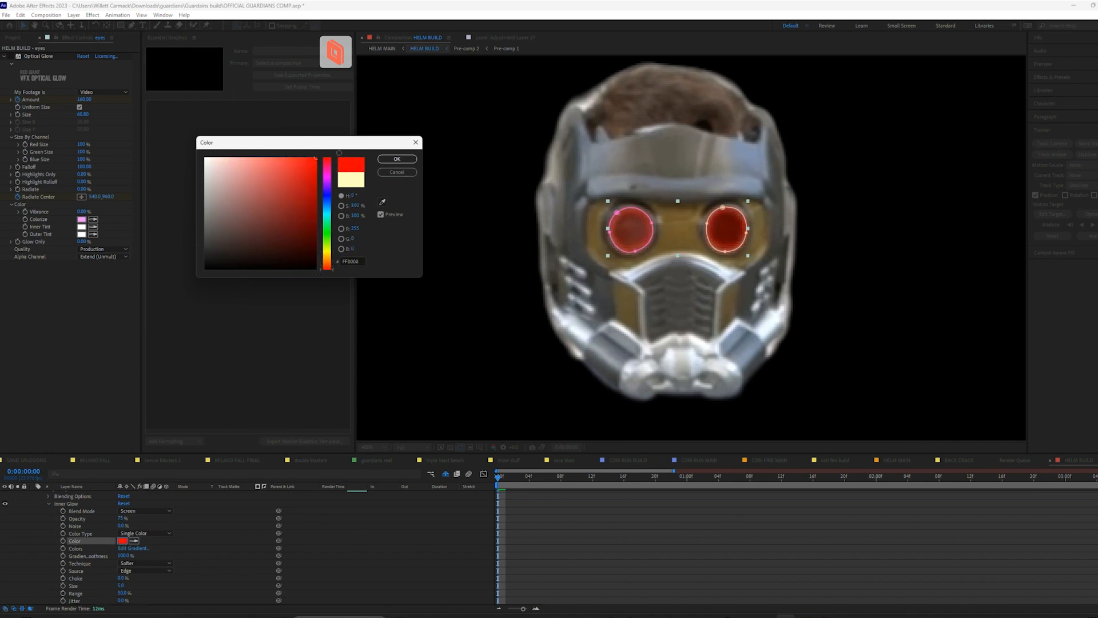
left_click(396, 161)
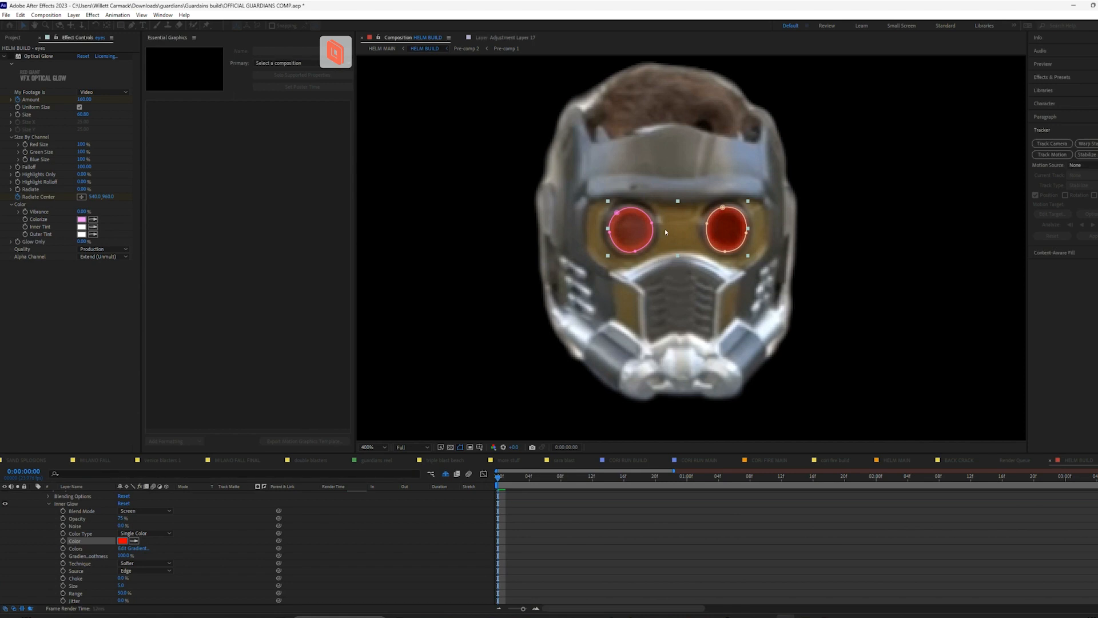
Play the composition from the start and toggle the eyes layer's solo state to review the inner glow on the lenses
scroll(109, 550, "up", 3)
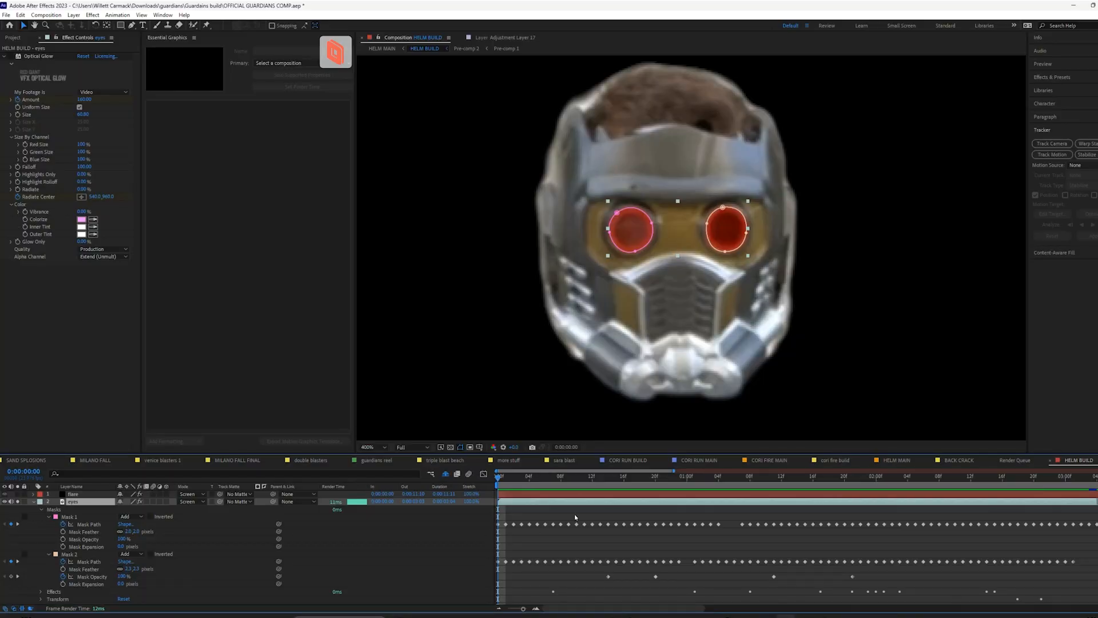
key("space")
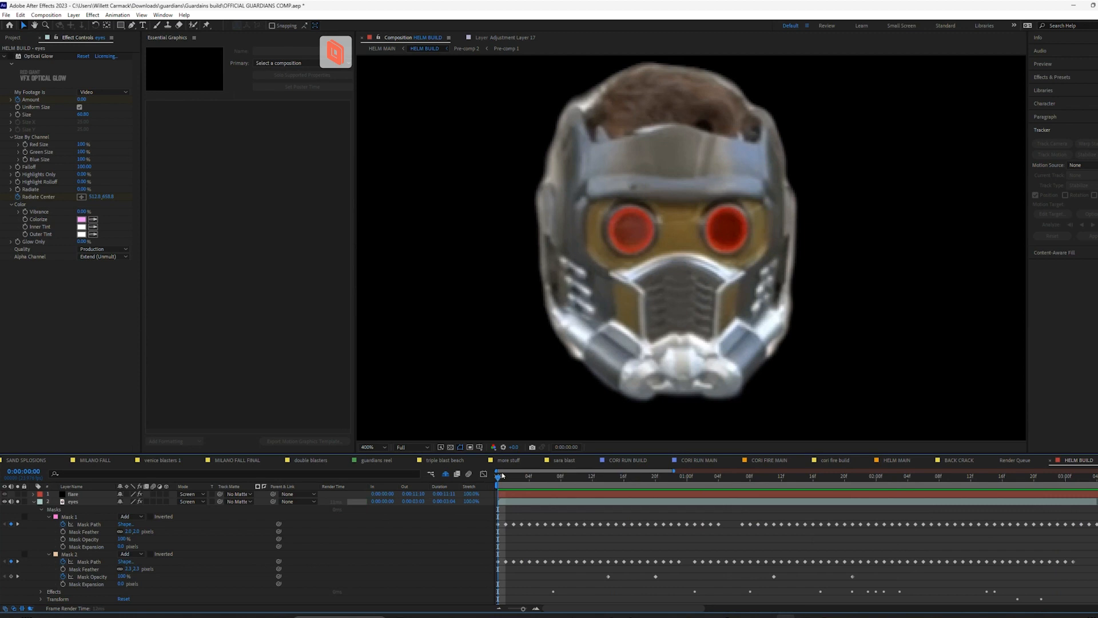
left_click(506, 477)
key("space")
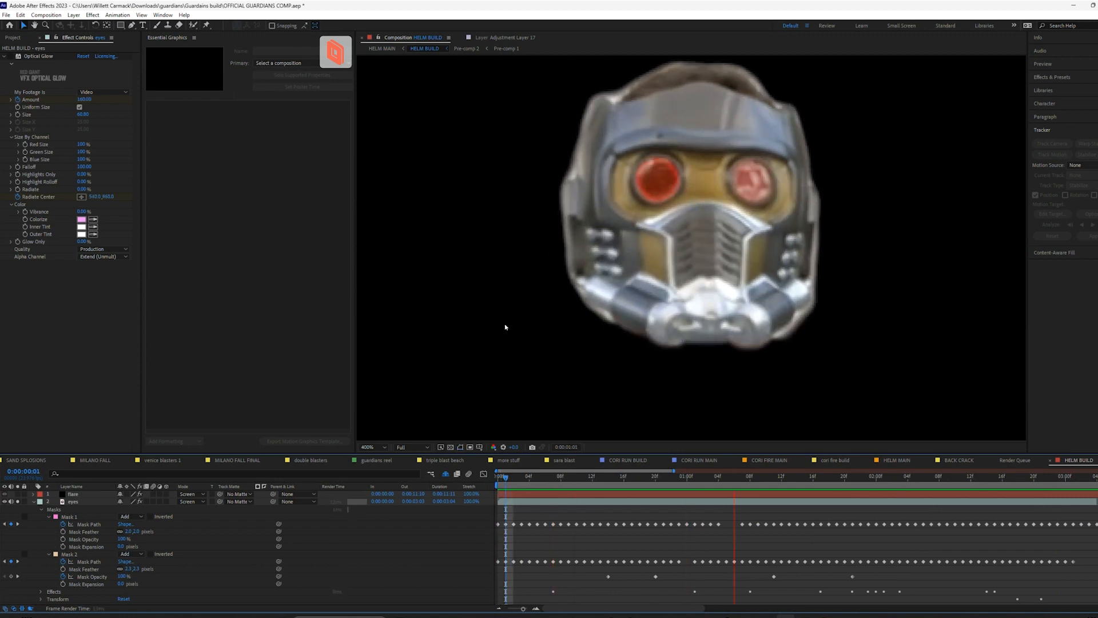
left_click(19, 502)
left_click(18, 502)
left_click(522, 477)
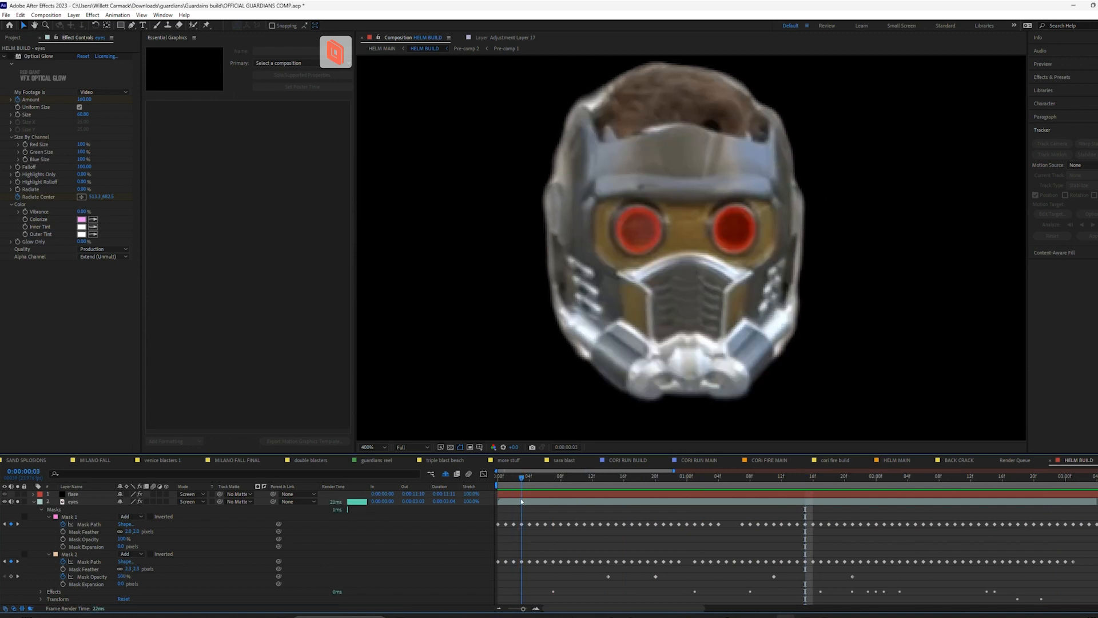
Try the Normal blending mode on the eyes layer and preview it in playback
left_click(74, 503)
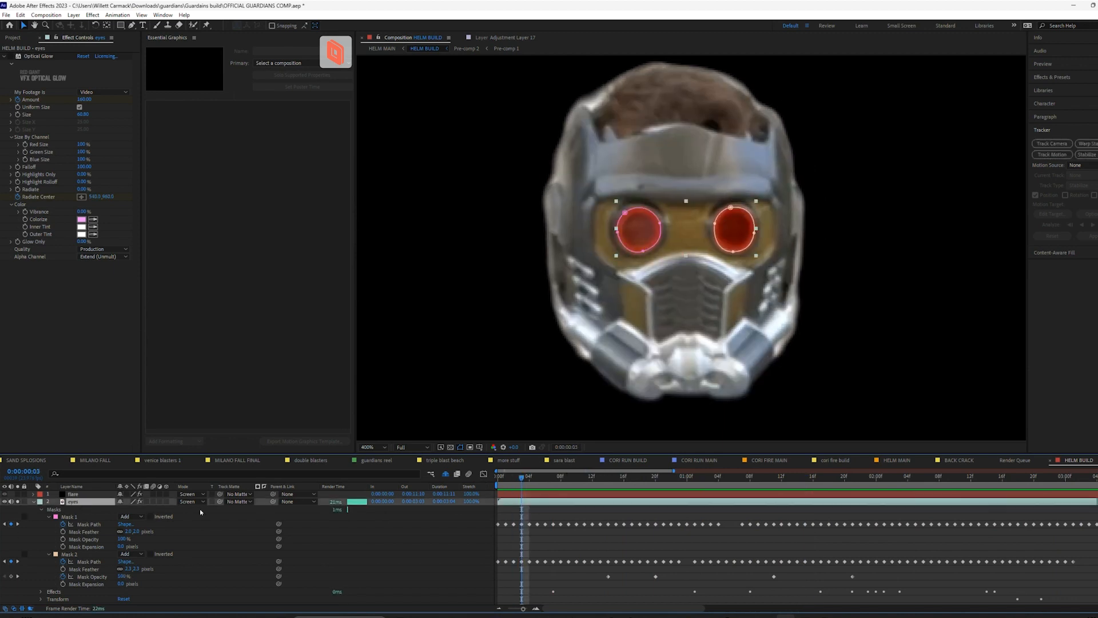
left_click(197, 502)
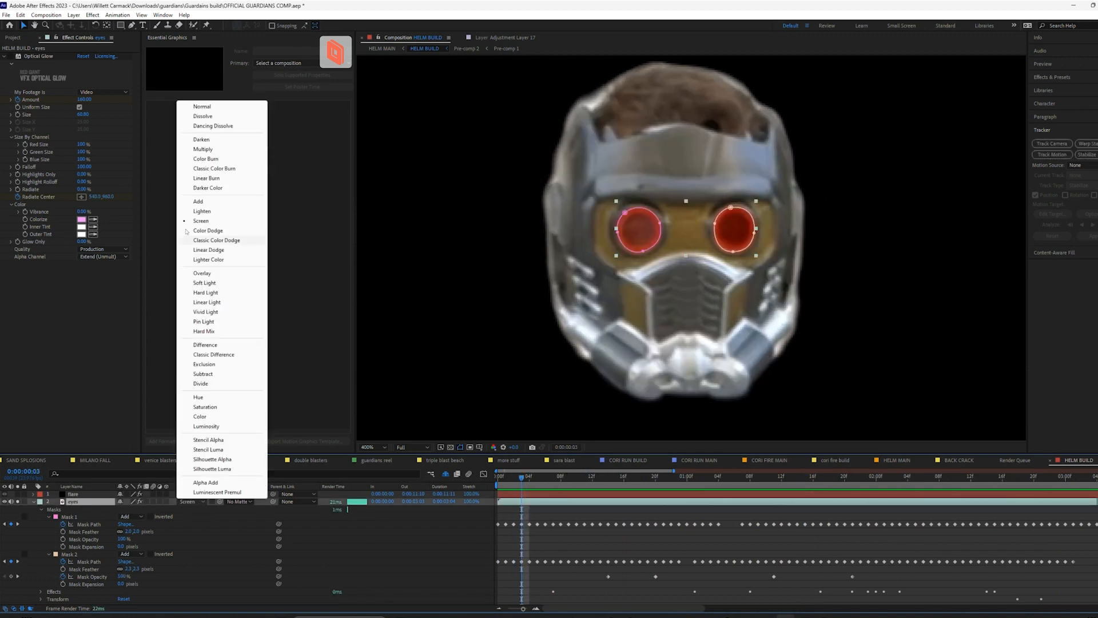
left_click(201, 107)
key("space")
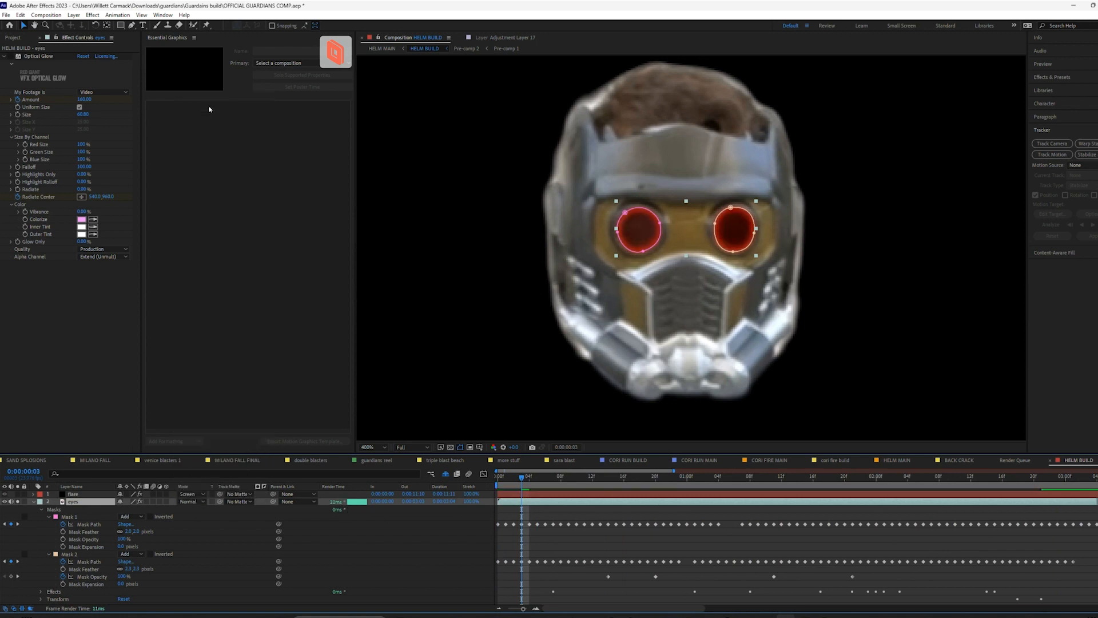
key("space")
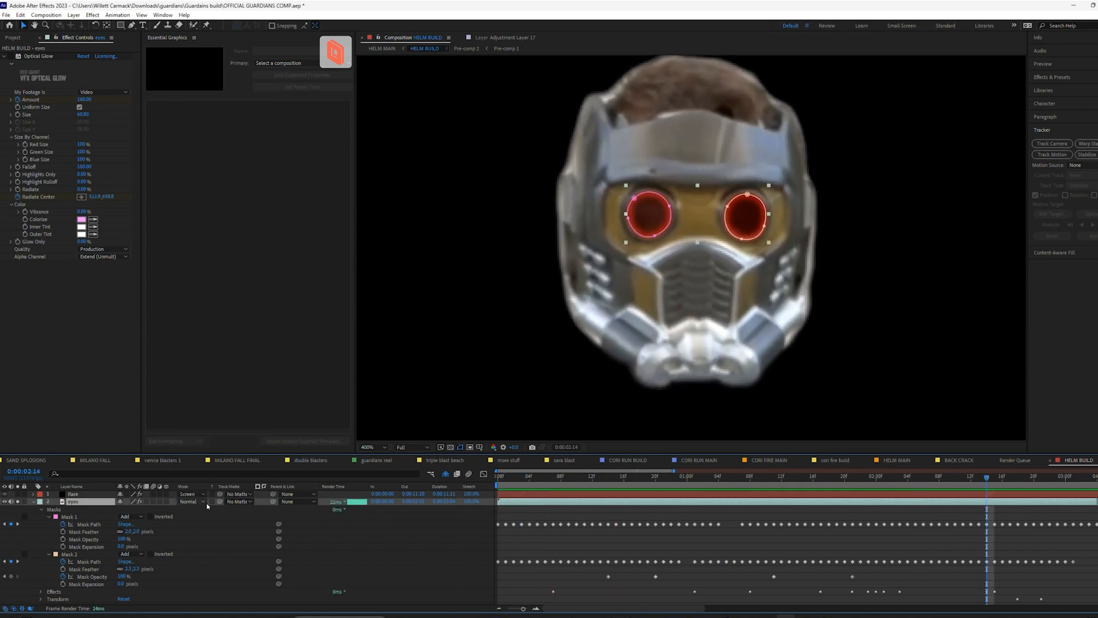
Try the Add blending mode on the eyes layer, return it to Screen and preview the animation
left_click(192, 501)
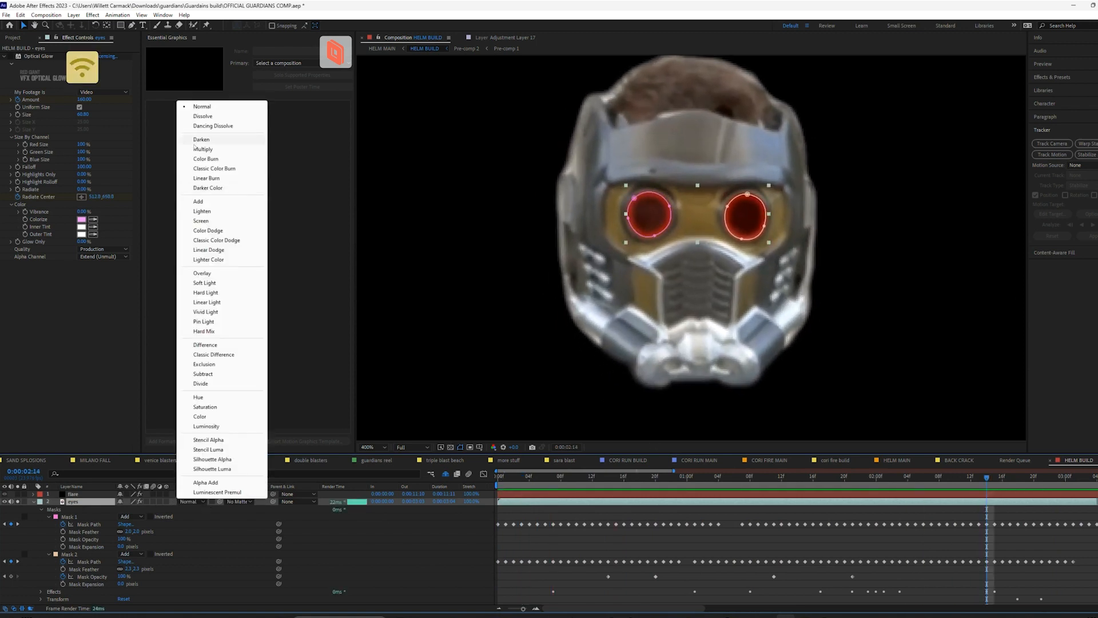
left_click(198, 204)
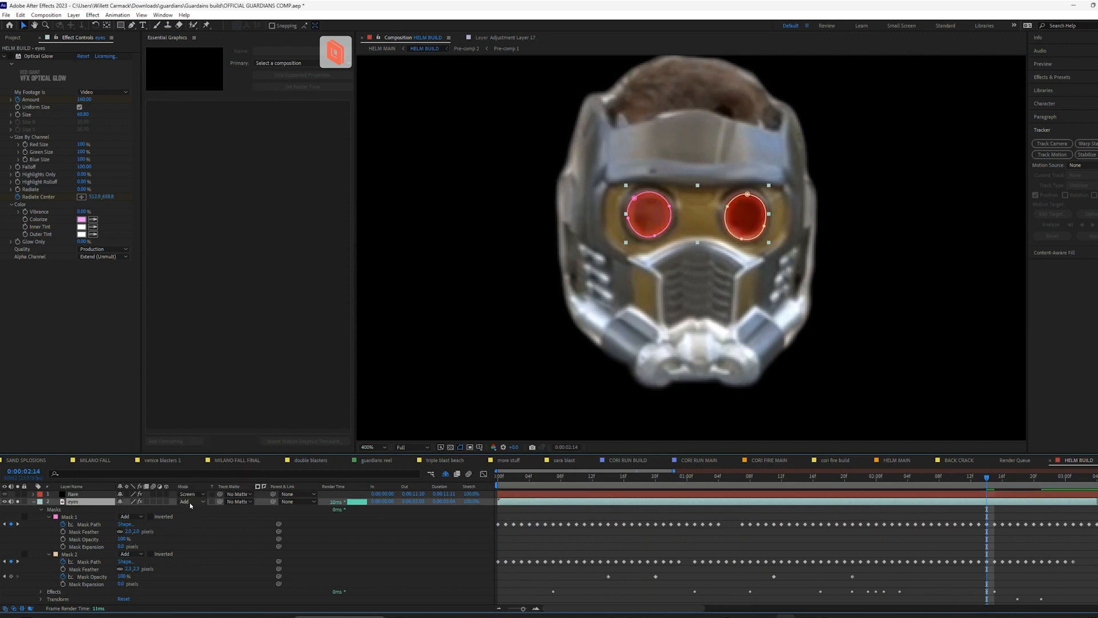
left_click(190, 501)
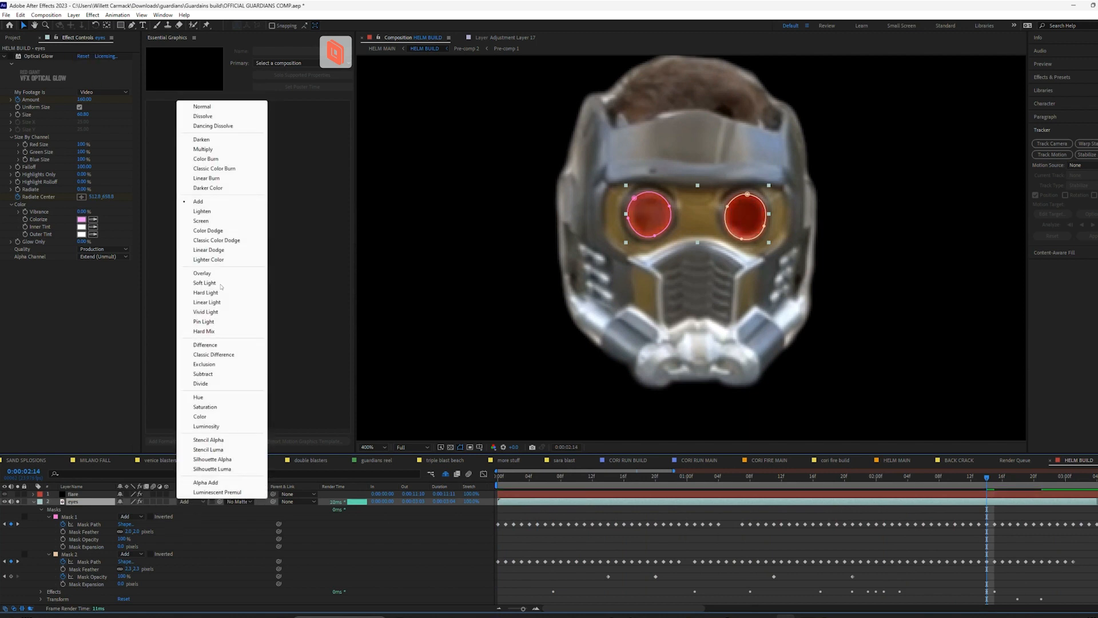
left_click(203, 221)
key("space")
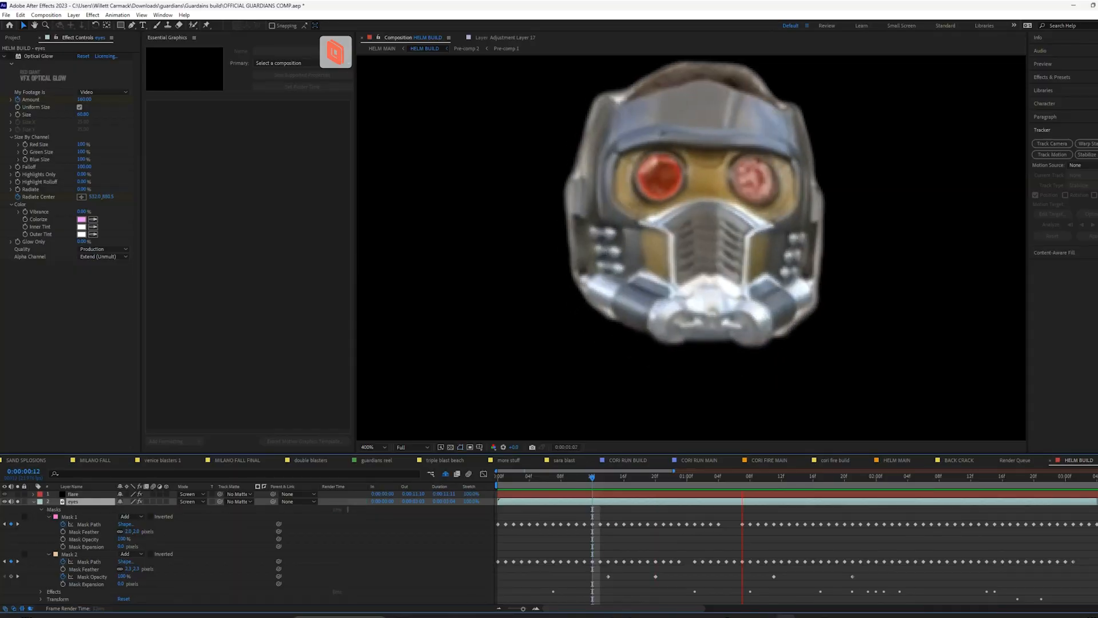
Try enabling Optical Glow on the eyes layer and adjusting its Highlights Only value, and undo both changes
left_click_drag(694, 477, 538, 480)
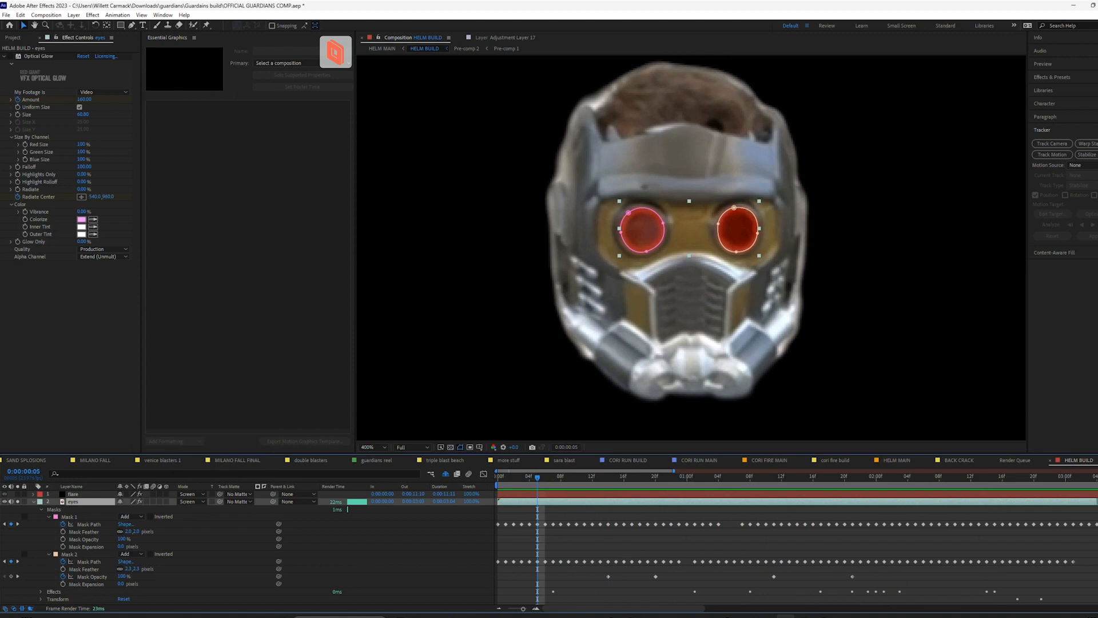
left_click(12, 56)
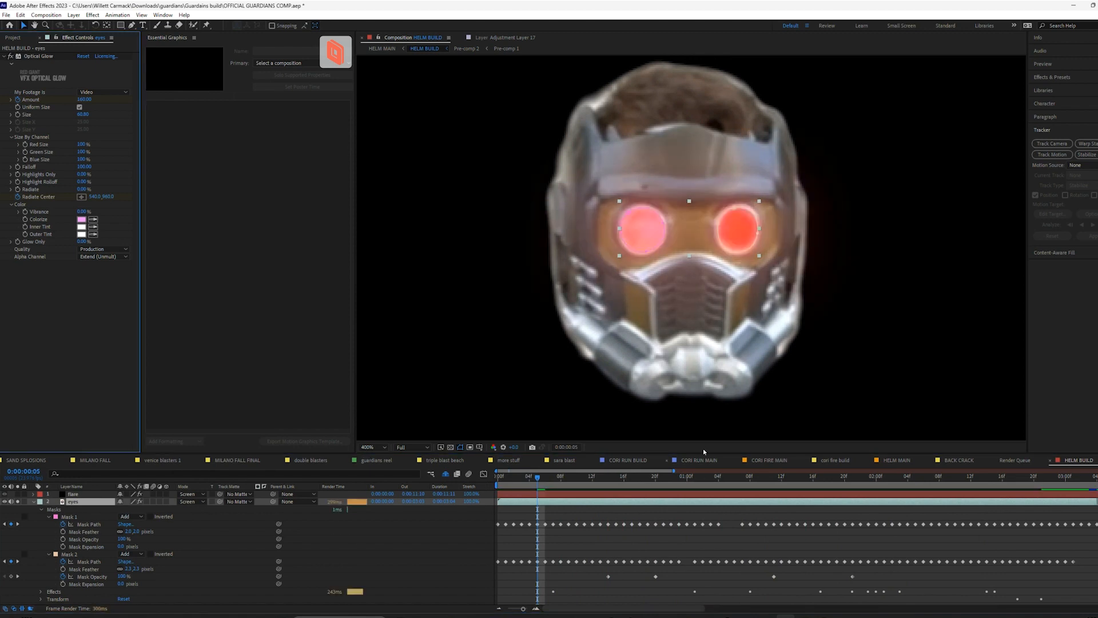
key("space")
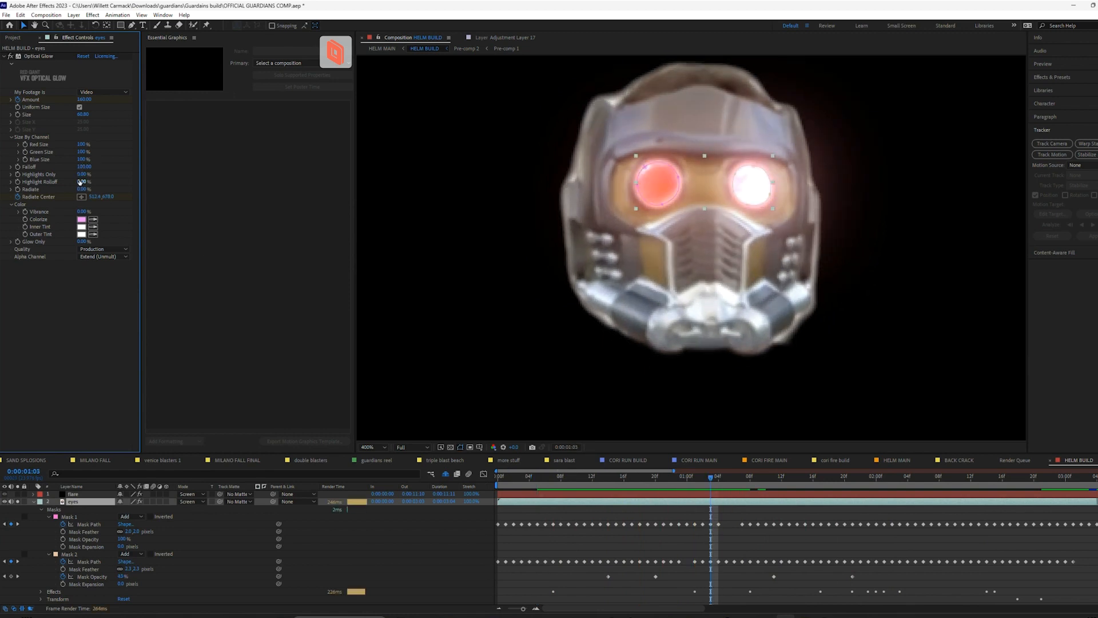
mouse_move(82, 174)
left_mouse_down()
mouse_move(104, 174)
mouse_move(93, 174)
left_mouse_up()
key("ctrl+z")
key("ctrl+z")
Find the Stylize Glow effect and apply it to the eyes layer at 0:00:00:15
left_click(614, 479)
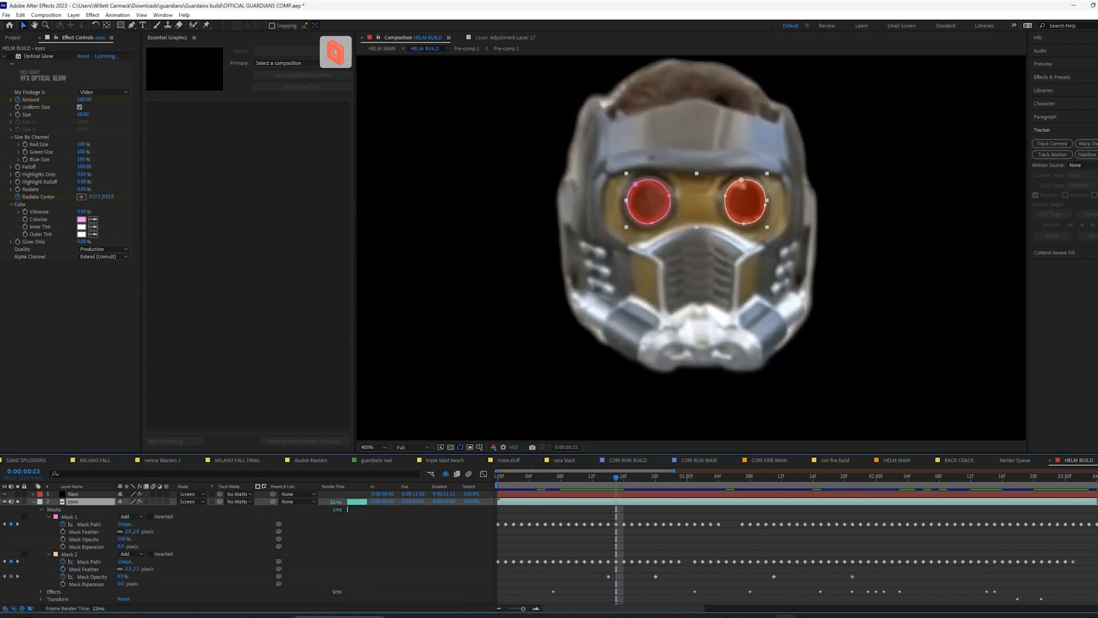
left_click(1055, 77)
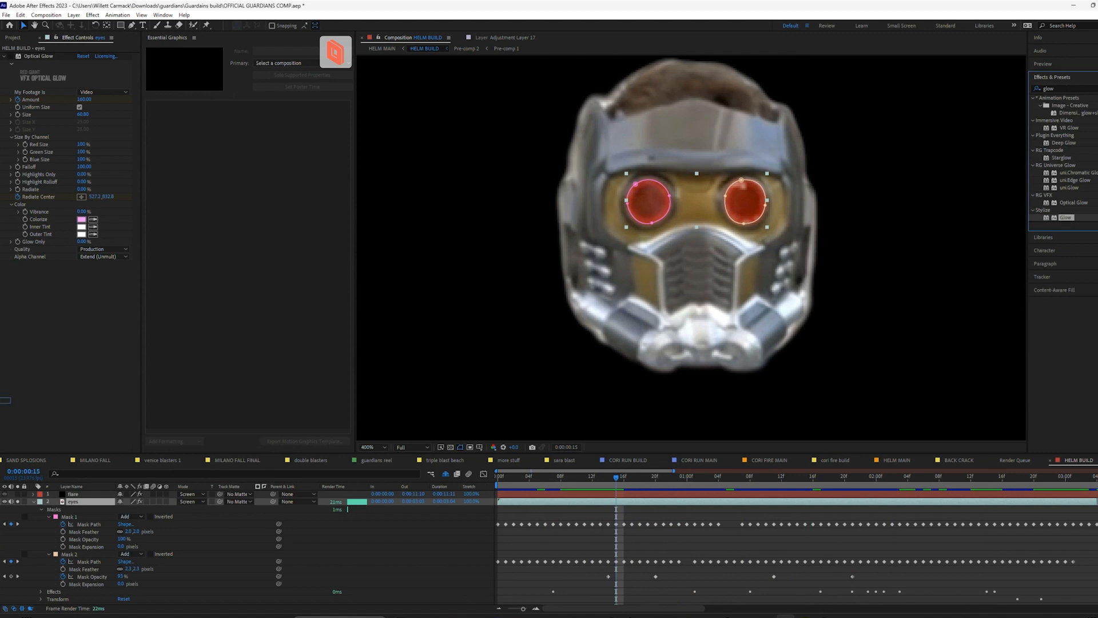
left_click_drag(6, 400, 40, 382)
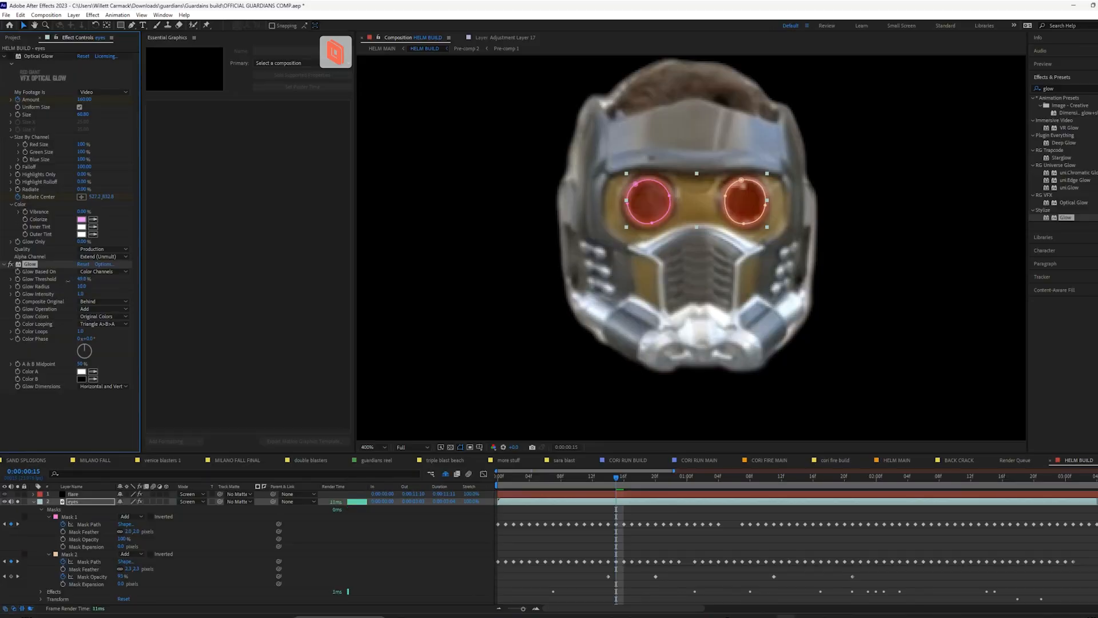
Set the Glow Threshold to 9% and the Glow Radius to 0 on the eyes layer, and preview the whole helmet
left_click_drag(54, 282, 19, 286)
right_click(28, 284)
left_click(150, 264)
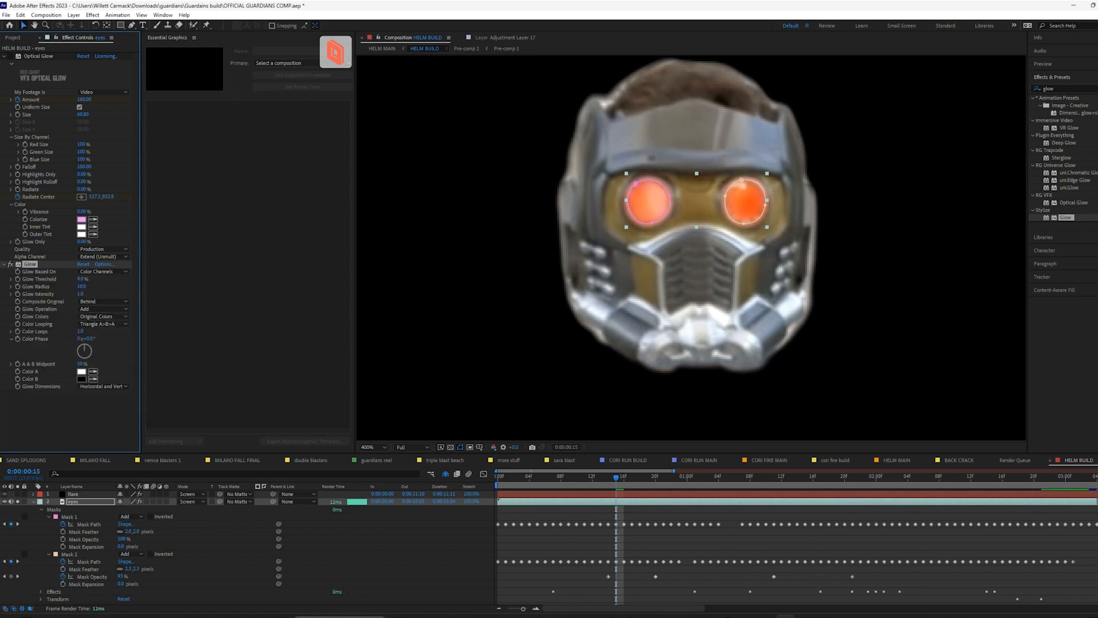
mouse_move(87, 286)
left_mouse_down()
mouse_move(118, 283)
mouse_move(71, 287)
left_mouse_up()
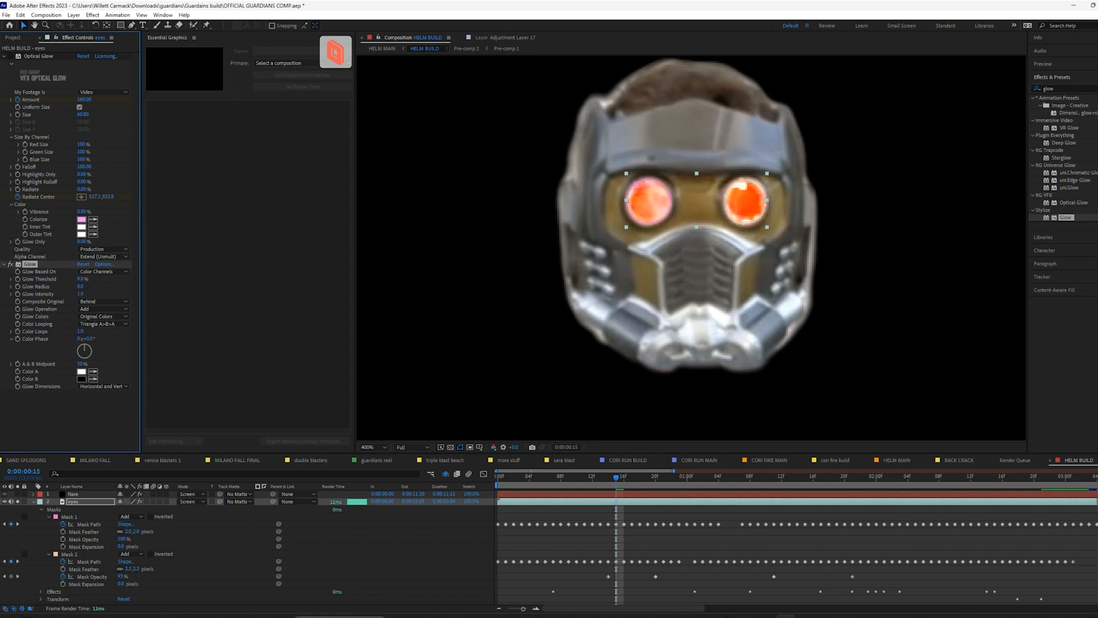
left_click_drag(617, 480, 546, 480)
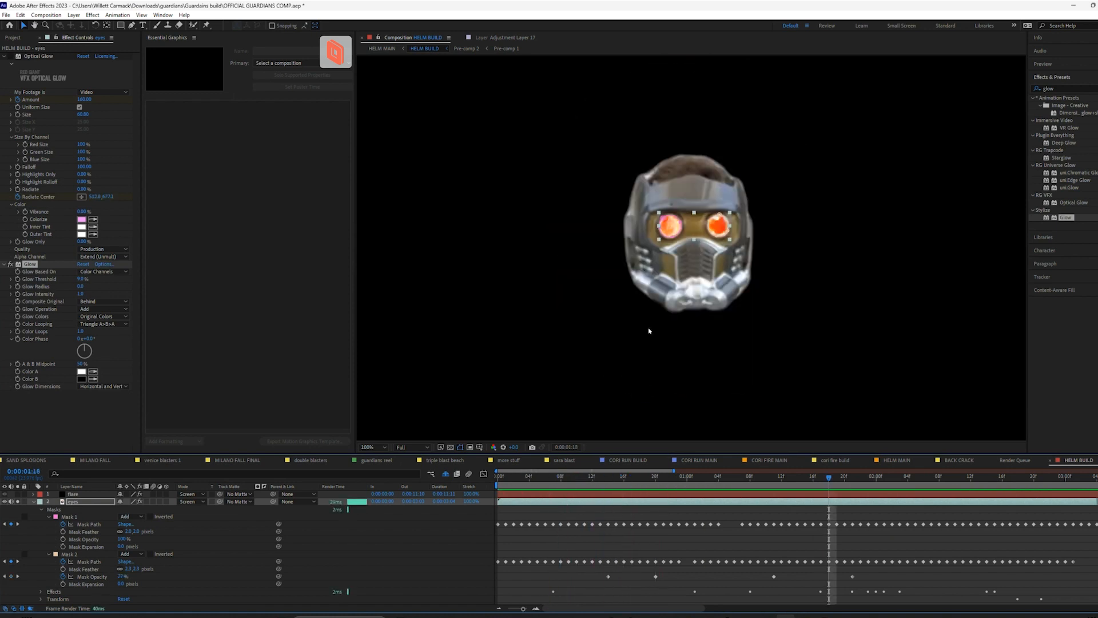
key("slash")
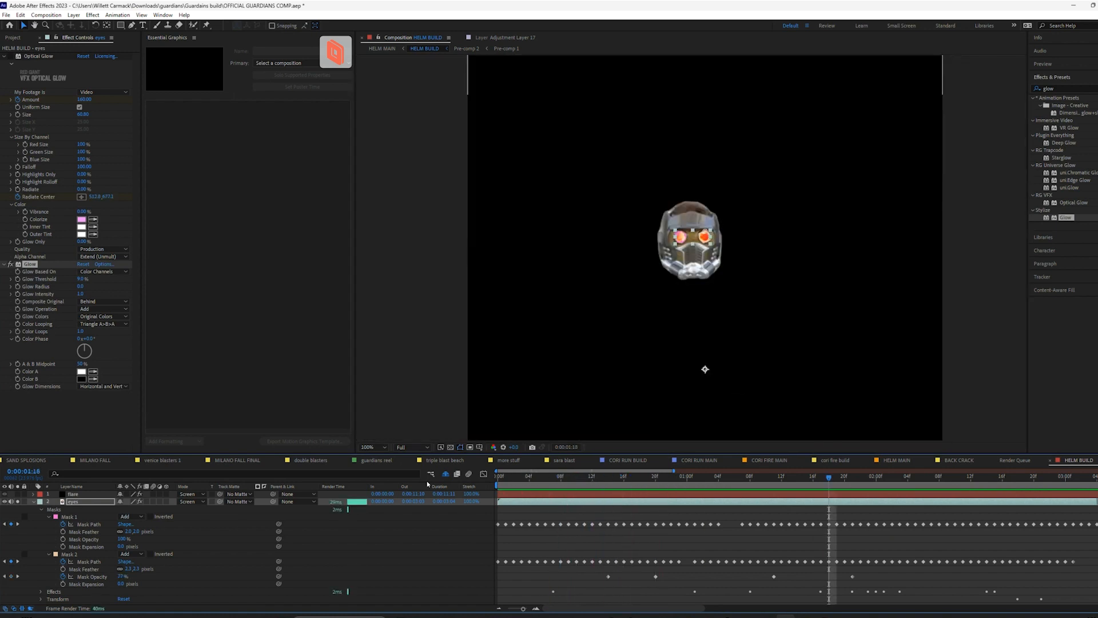
Collapse the eyes layer, turn off solo on the eyes and helmet alpha layers, and preview the full shot
left_click(38, 503)
left_click(33, 502)
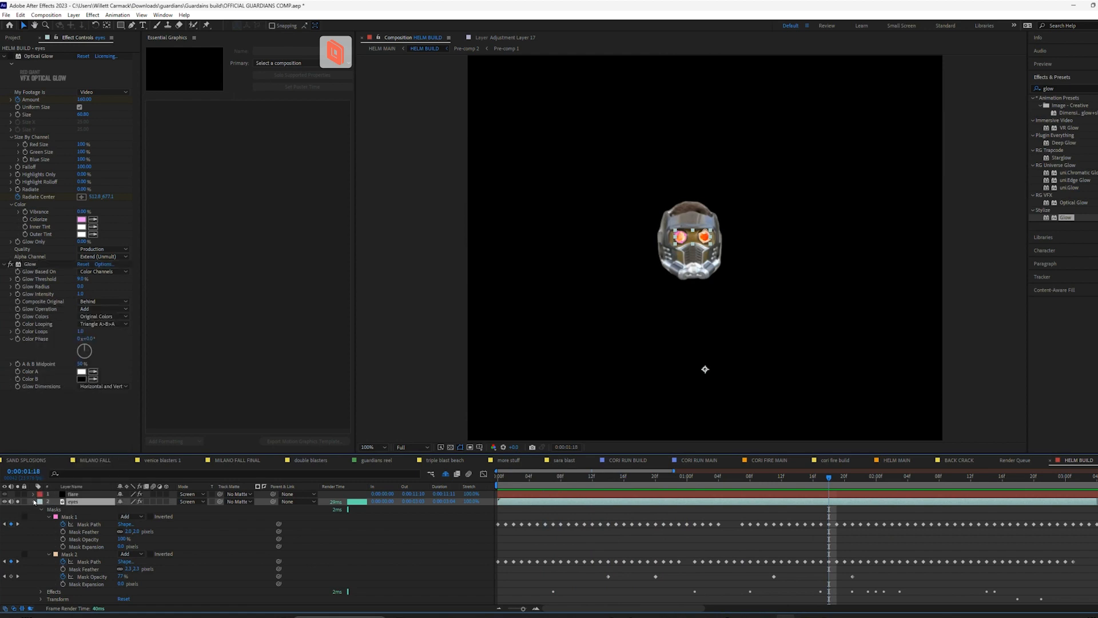
left_click(33, 502)
left_click(18, 509)
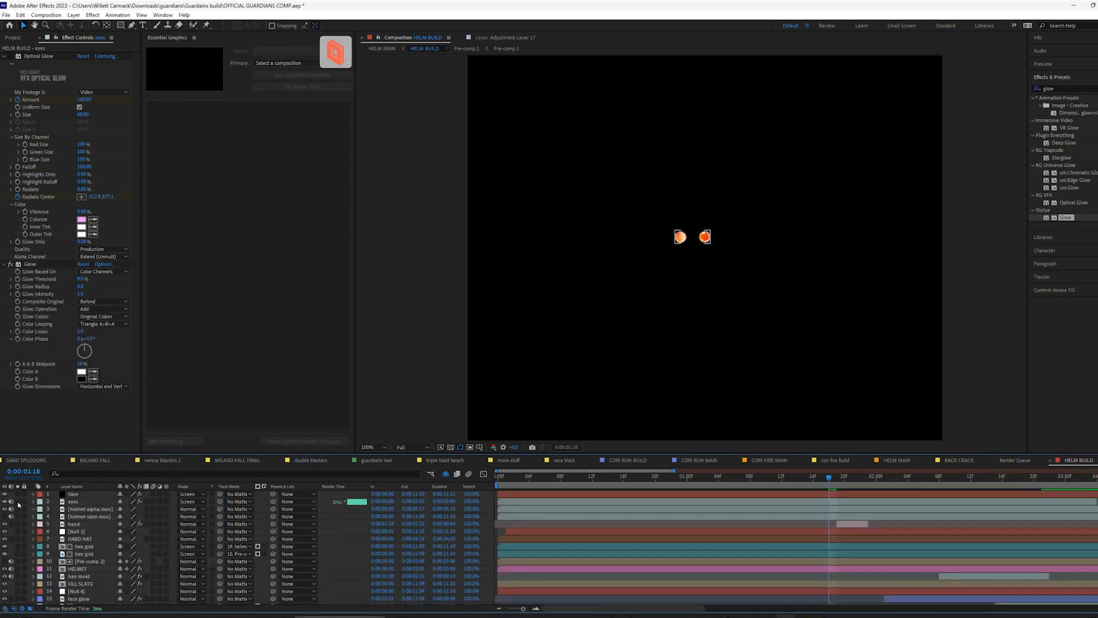
left_click(17, 502)
left_click(527, 480)
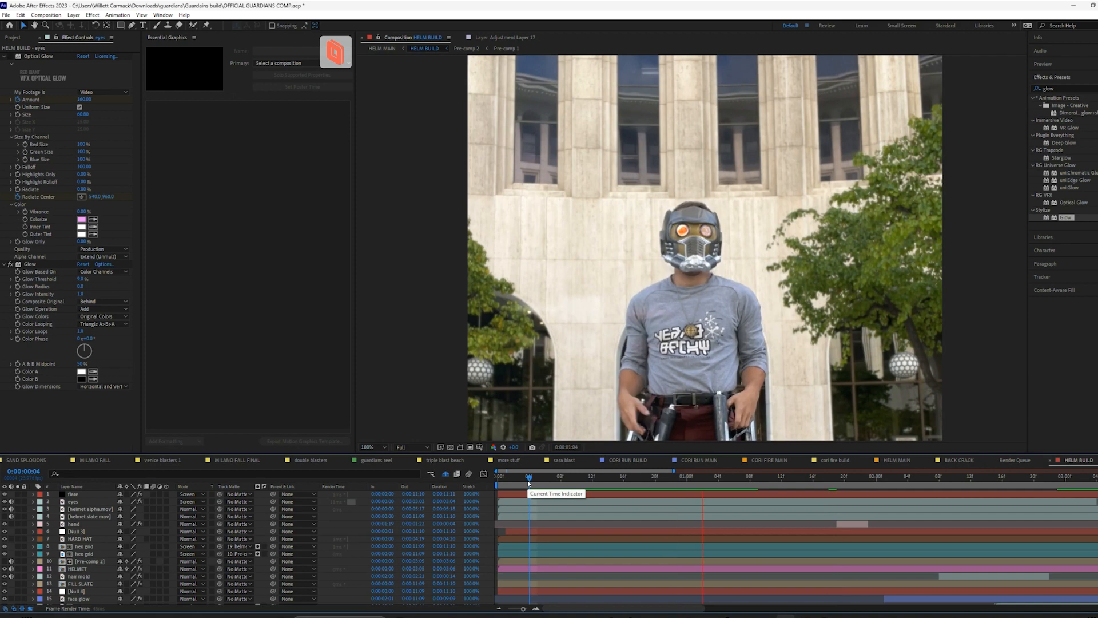
key("space")
Set the eyes layer's Glow Threshold to 24.7% and Glow Intensity to 1.4, and increase the Glow Radius slightly above 0
scroll(696, 359, "up", 2)
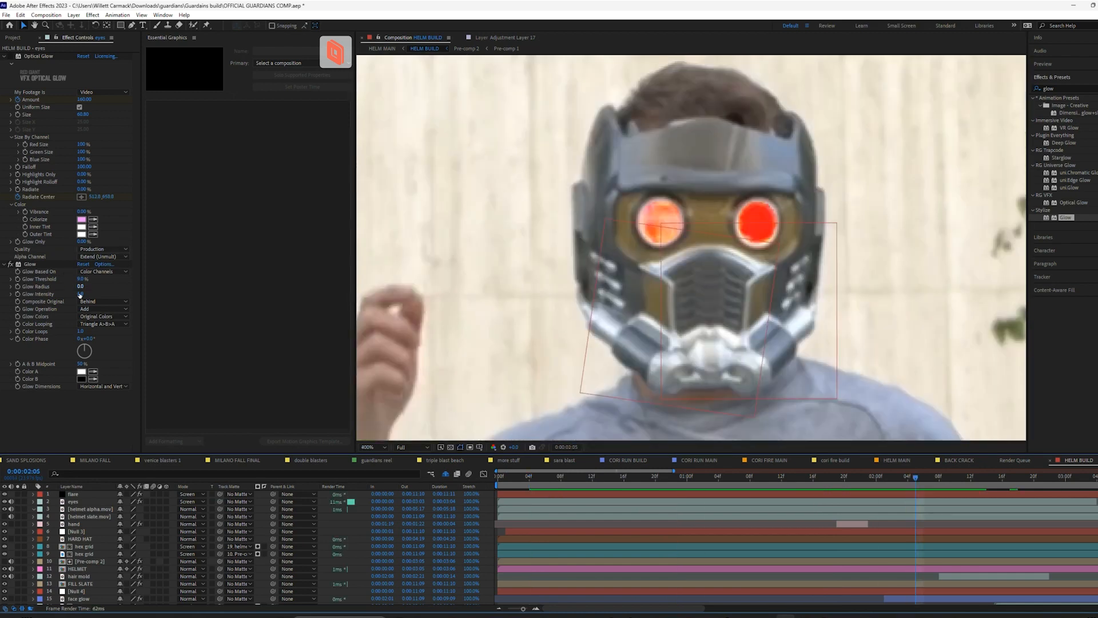
mouse_move(80, 286)
left_mouse_down()
mouse_move(148, 303)
mouse_move(67, 325)
mouse_move(114, 281)
mouse_move(102, 285)
left_mouse_up()
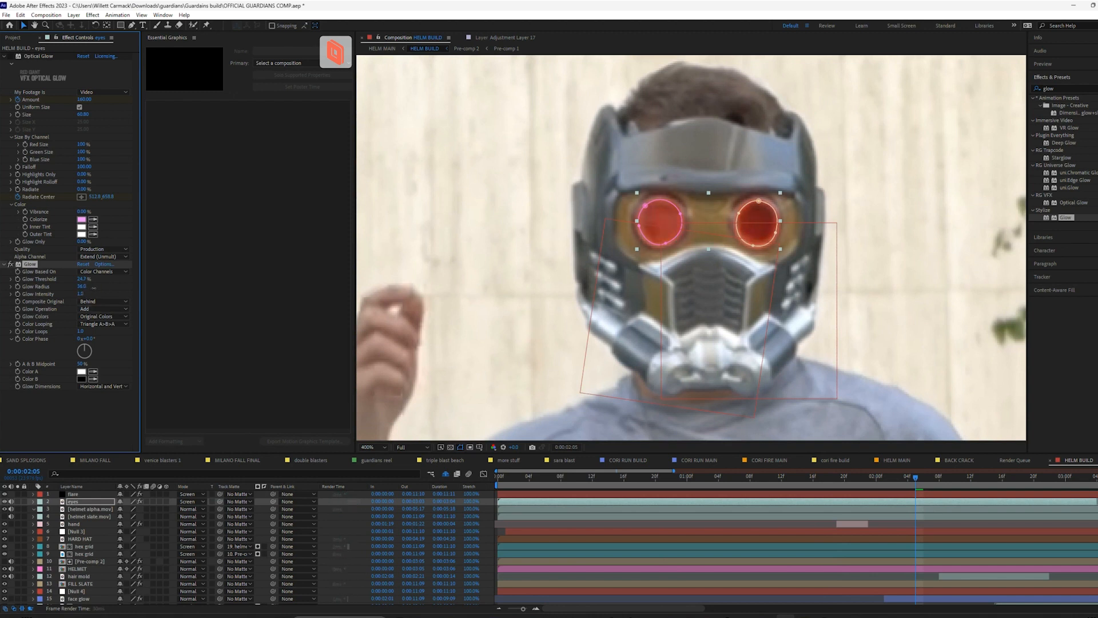
left_click_drag(84, 287, 61, 292)
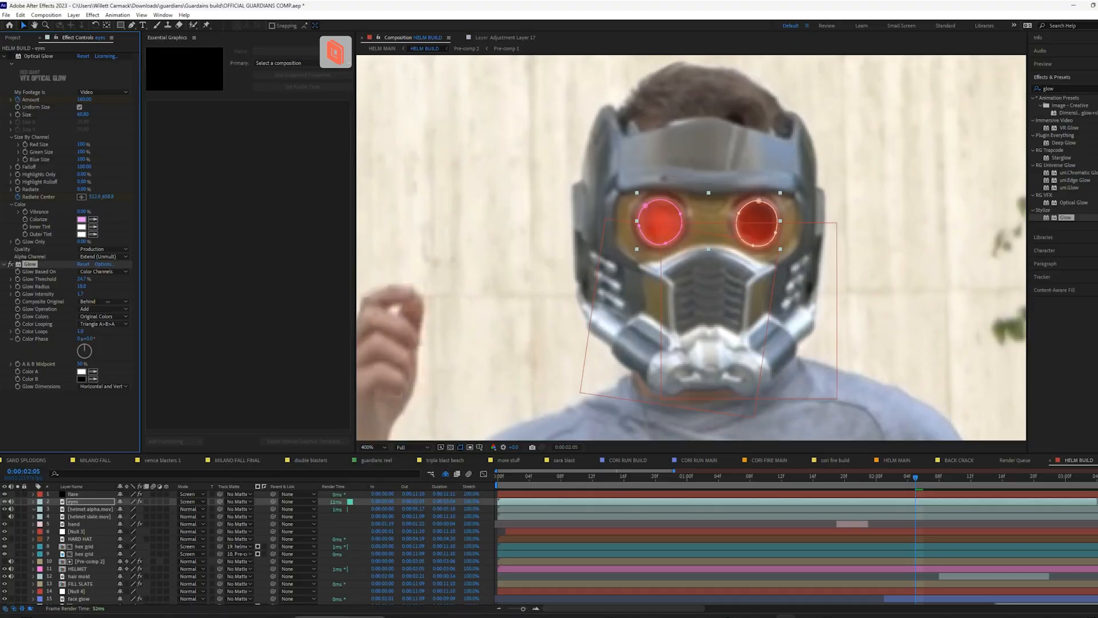
scroll(640, 254, "down", 4)
scroll(640, 255, "up", 2)
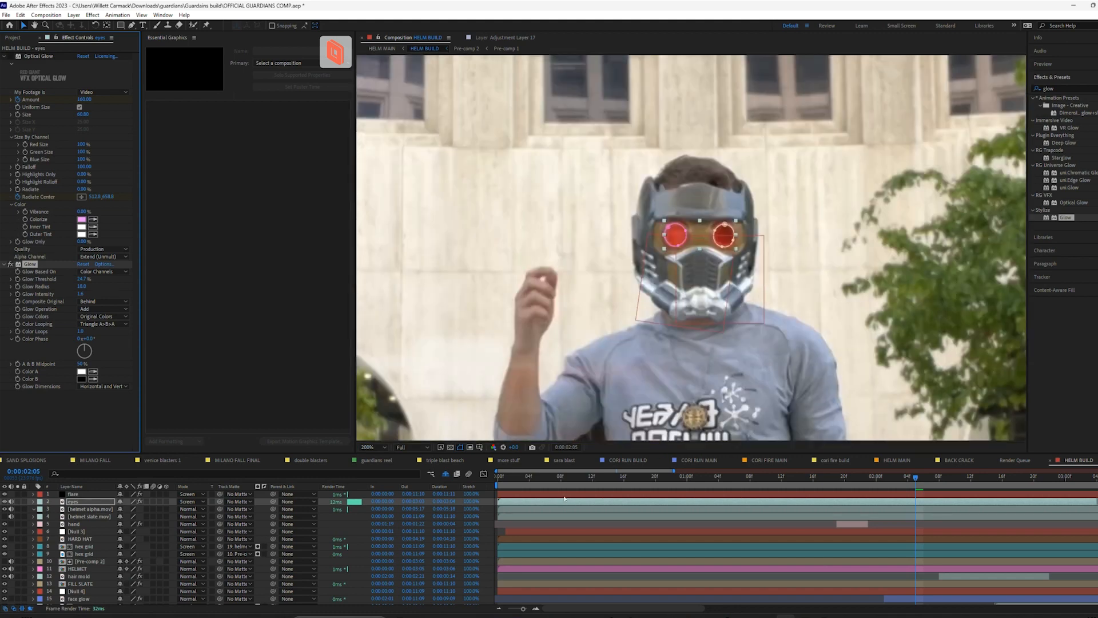
Preview the eye glow across the whole shot from around 0:00:00:11 and return to 0:00:00:07 with the eyes layer deselected
left_click_drag(569, 476, 588, 476)
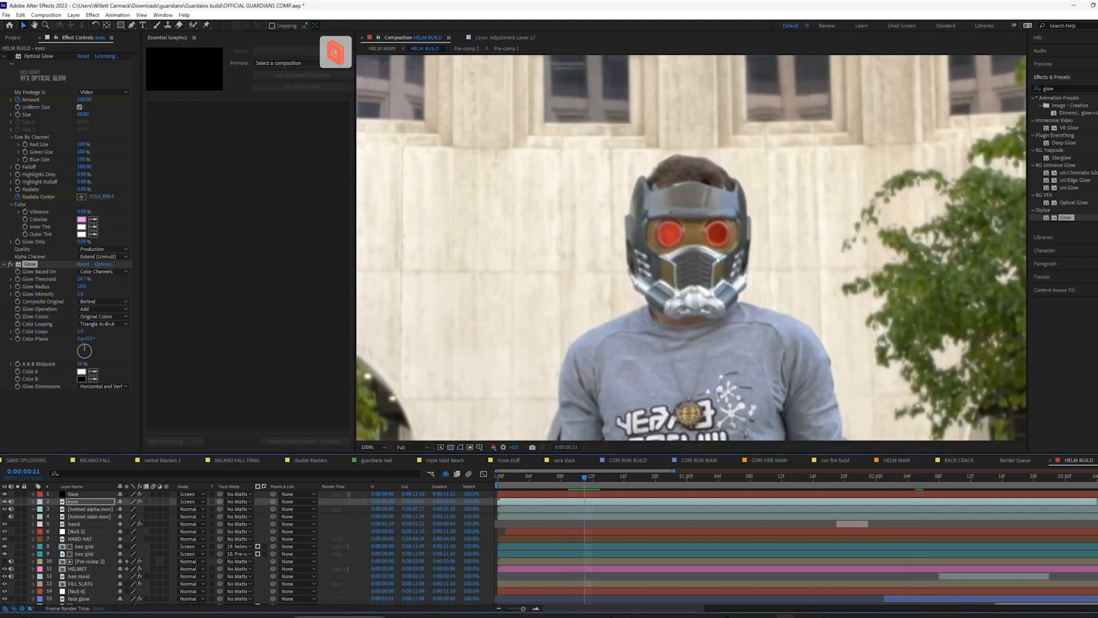
scroll(718, 259, "down", 2)
key("space")
left_click_drag(623, 482, 553, 487)
left_click(608, 525)
left_click(593, 495)
left_click(588, 508)
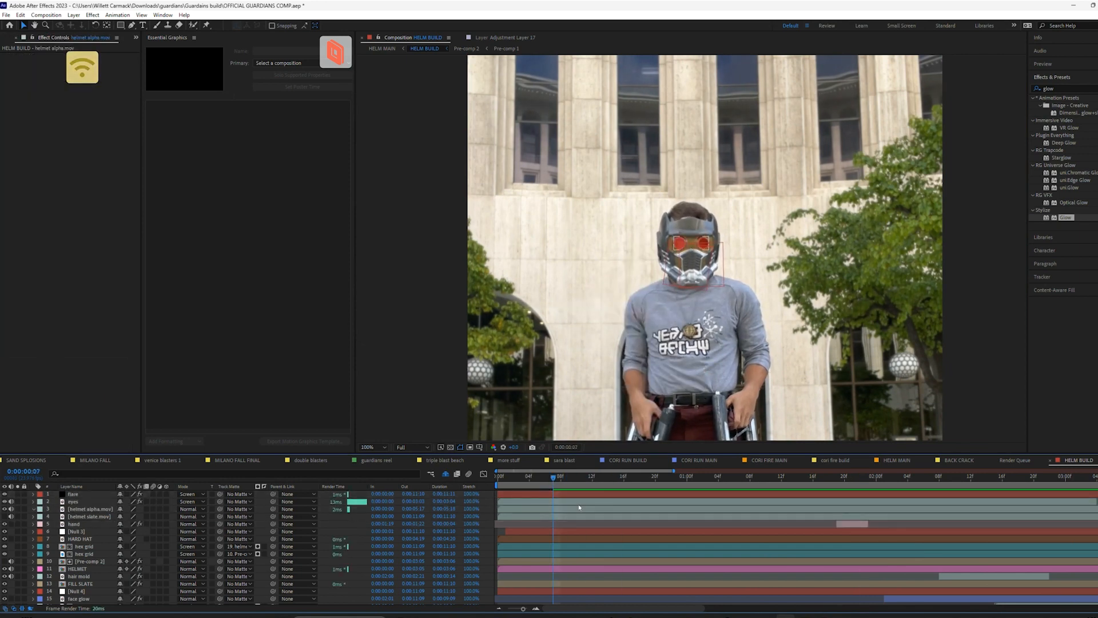
Apply a second Stylize Glow effect to the eyes layer and preview the helmet up close
left_click(568, 503)
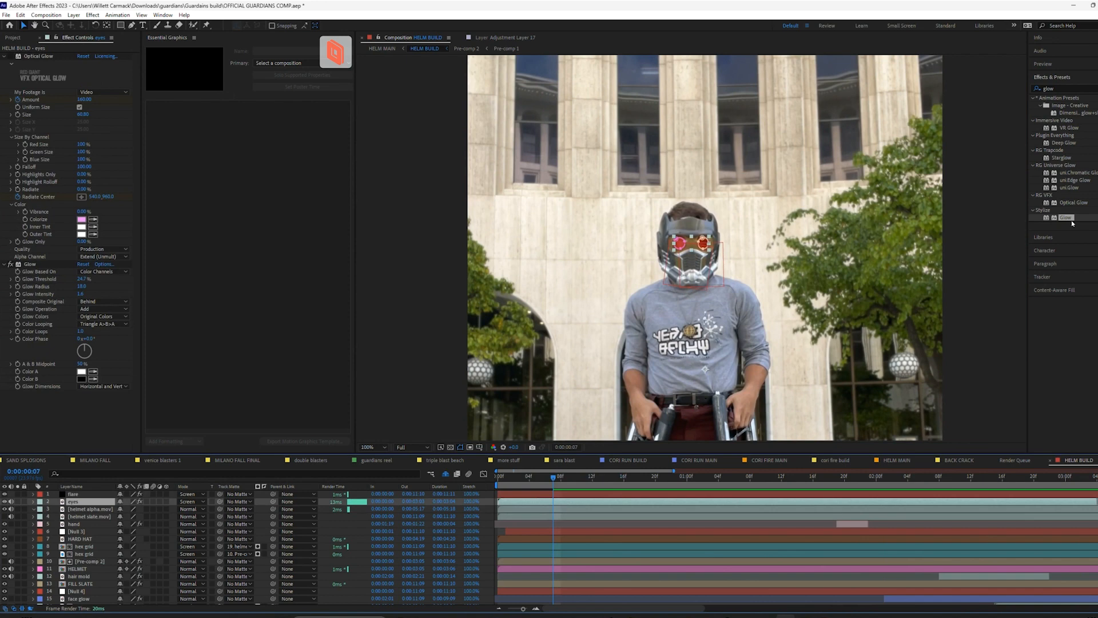
left_click_drag(1066, 218, 4, 348)
left_click_drag(50, 419, 52, 418)
scroll(693, 264, "up", 4)
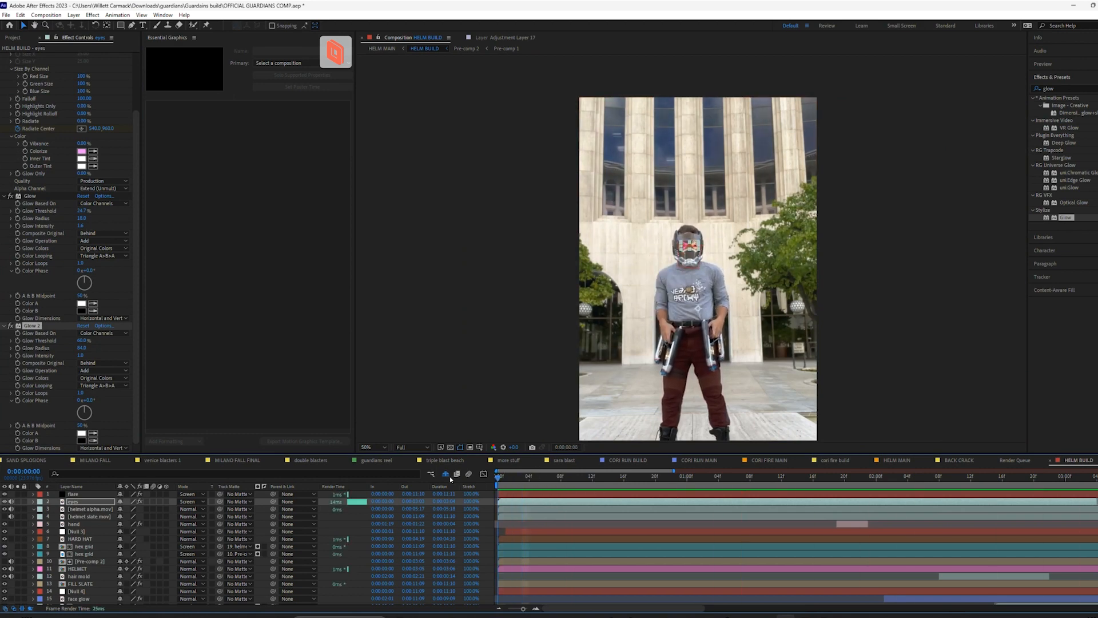
scroll(674, 247, "up", 4)
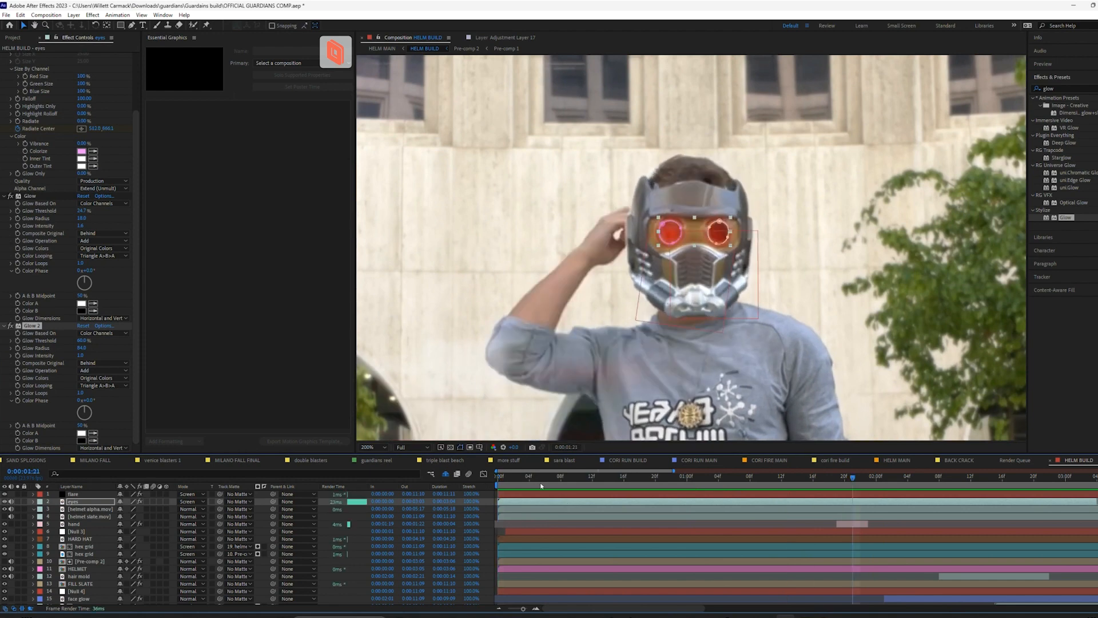
key("space")
Turn off both Glow effects on the eyes layer and enable its Optical Glow effect
left_click(11, 197)
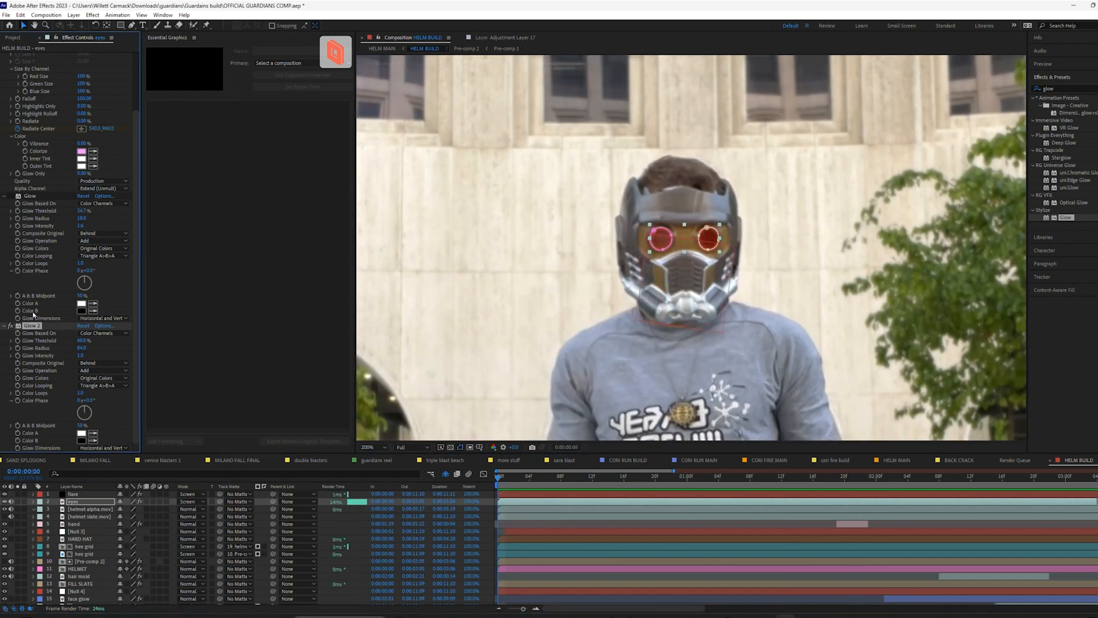
scroll(35, 322, "up", 3)
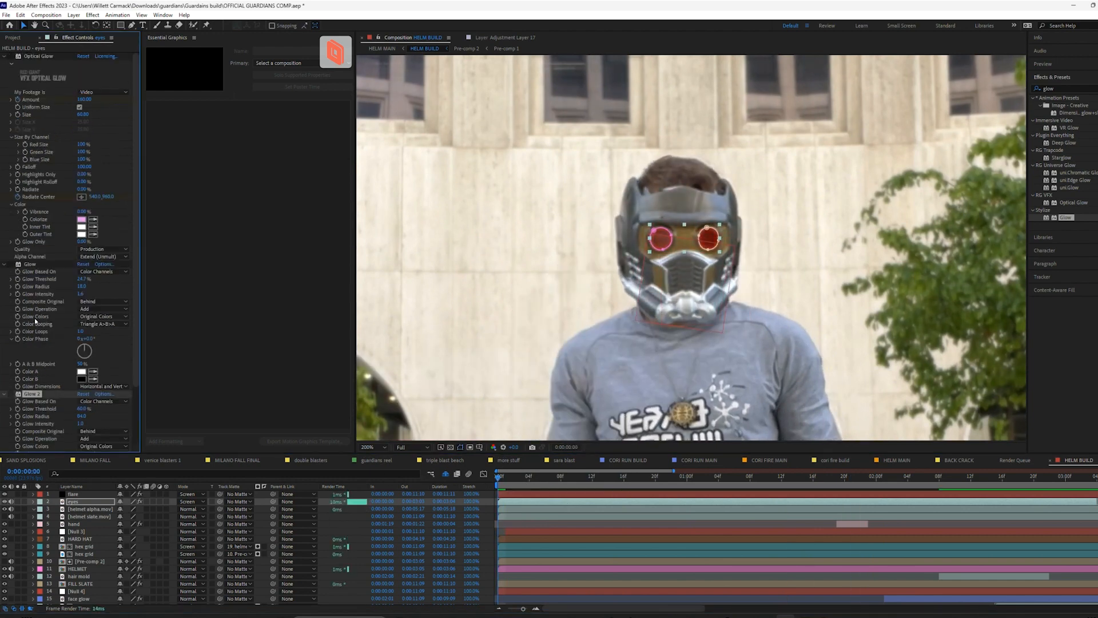
left_click(11, 57)
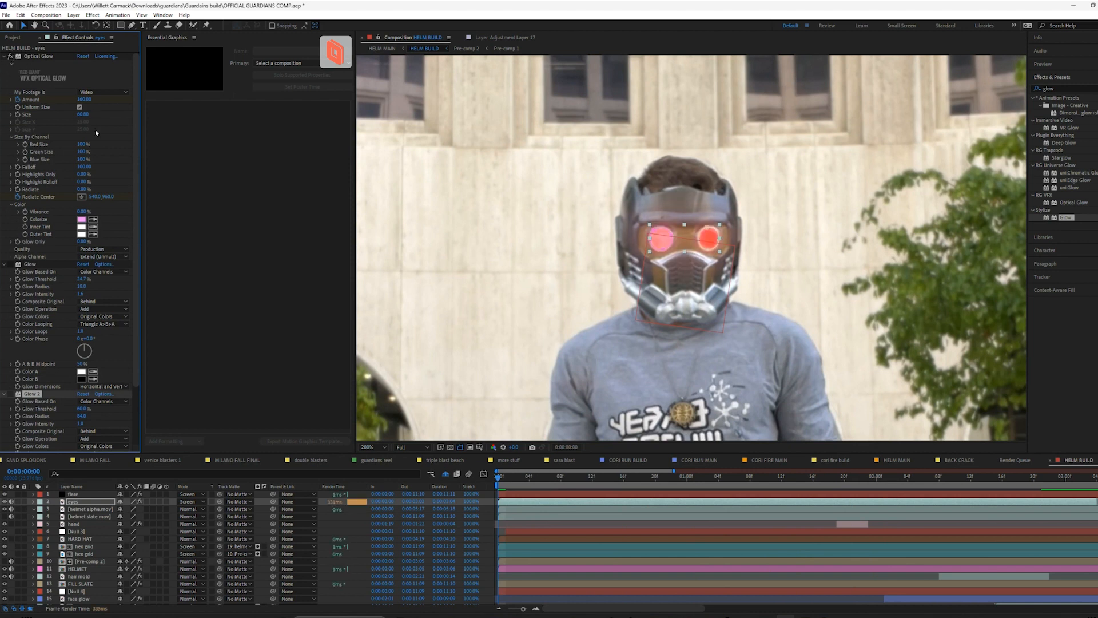